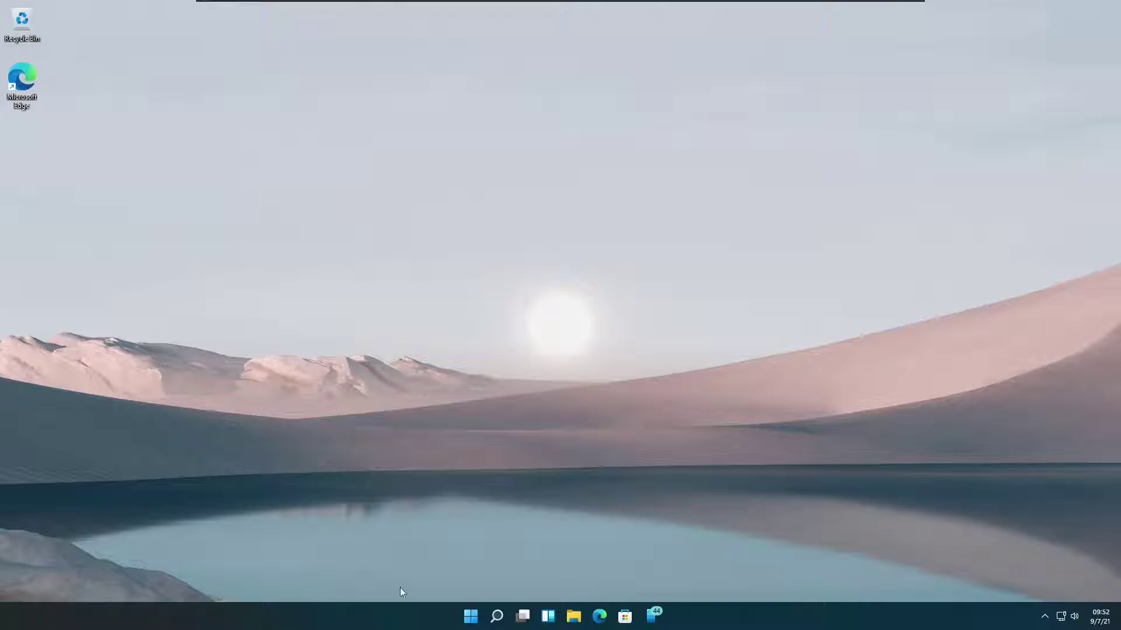
# Launch the Settings app from the Start menu, landing on the System page.
pyautogui.click(478, 620)
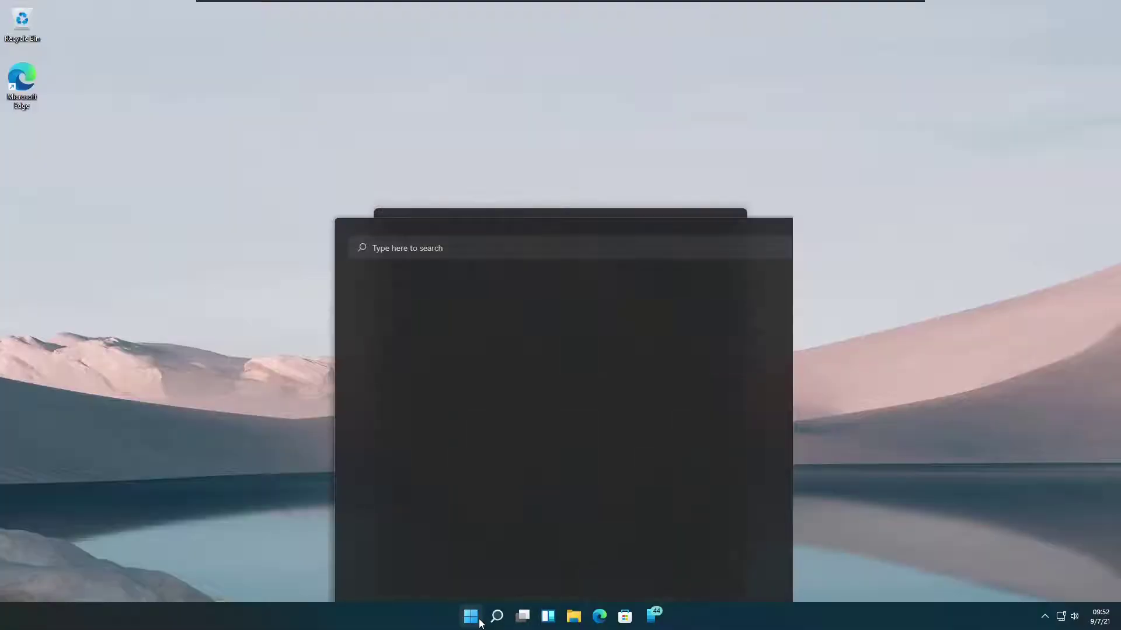
pyautogui.click(706, 271)
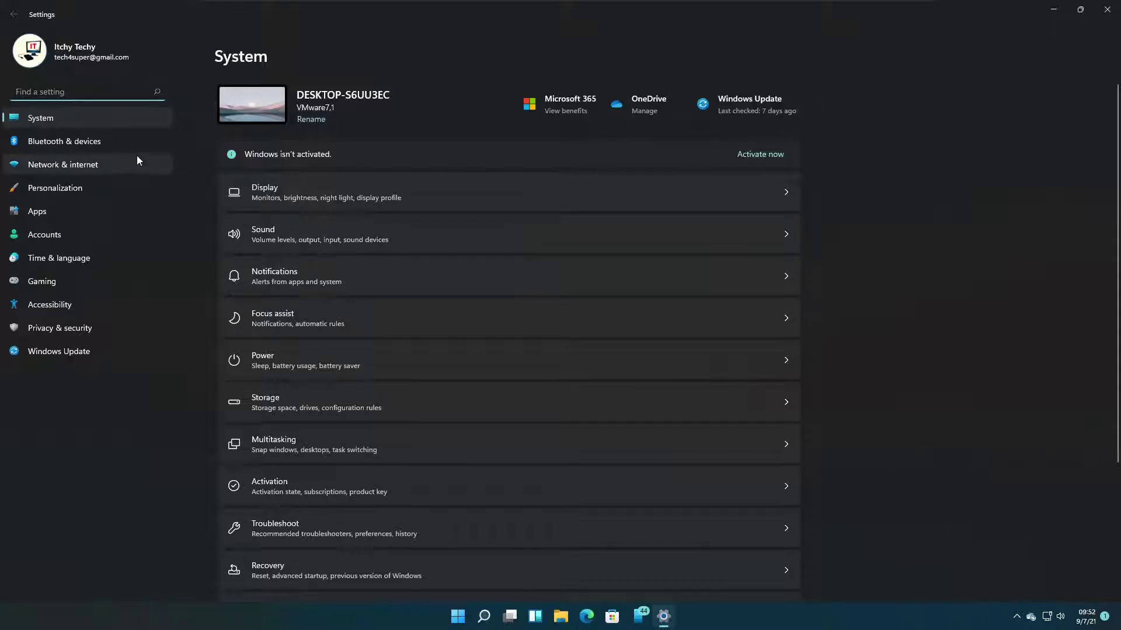
# Run a Windows Update check, clear all notifications, and return to the System page.
pyautogui.click(758, 112)
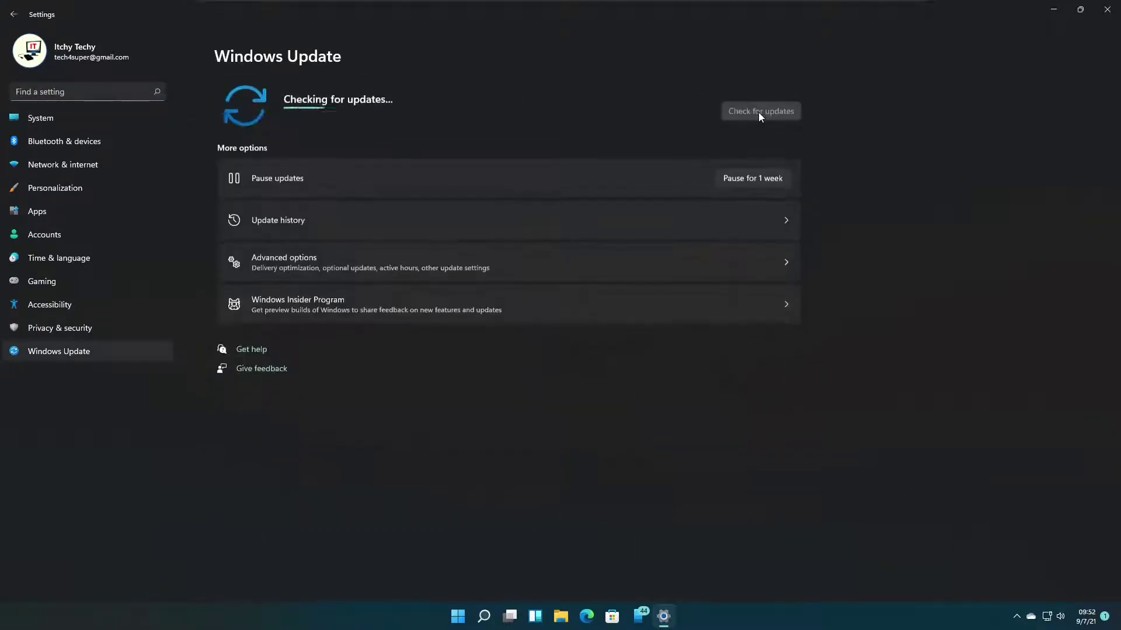
pyautogui.click(1083, 621)
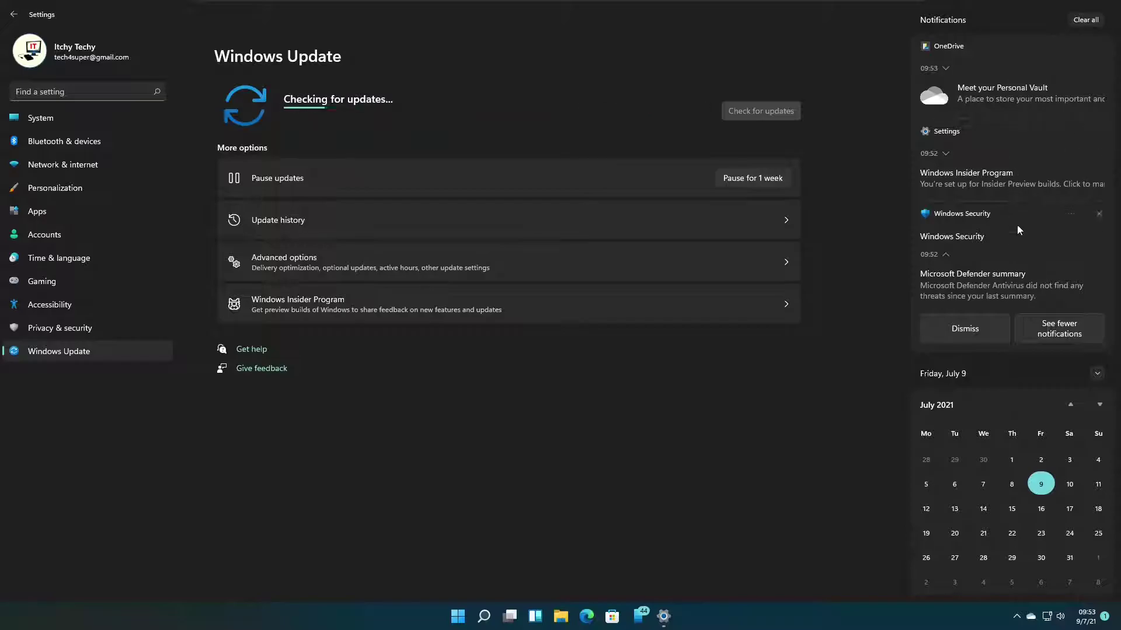
pyautogui.click(1084, 20)
pyautogui.click(730, 494)
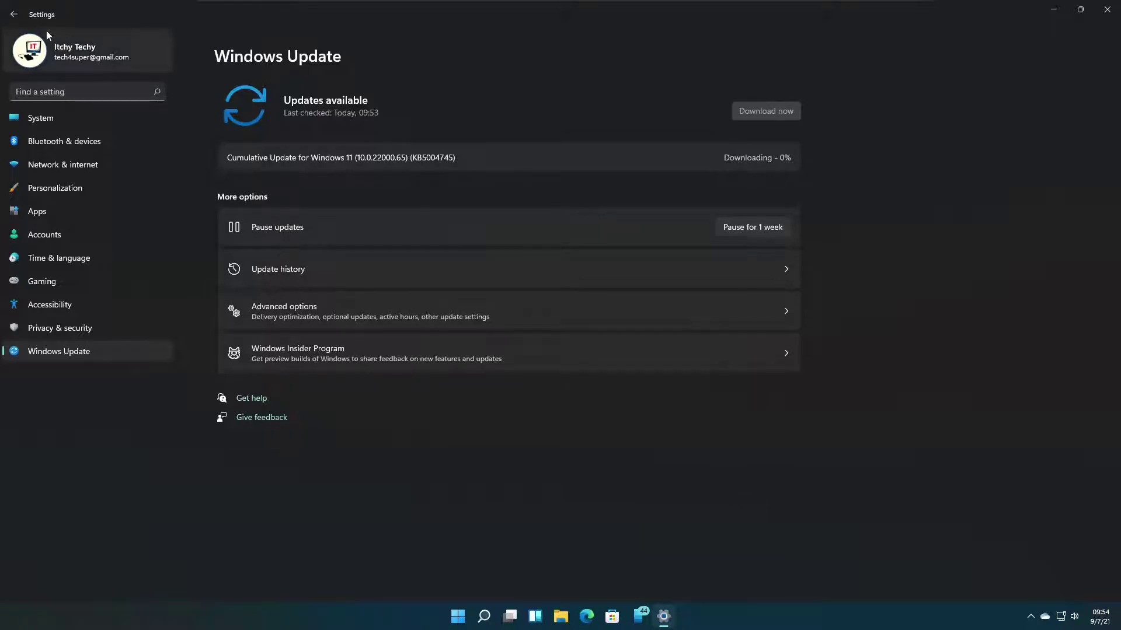
pyautogui.click(15, 20)
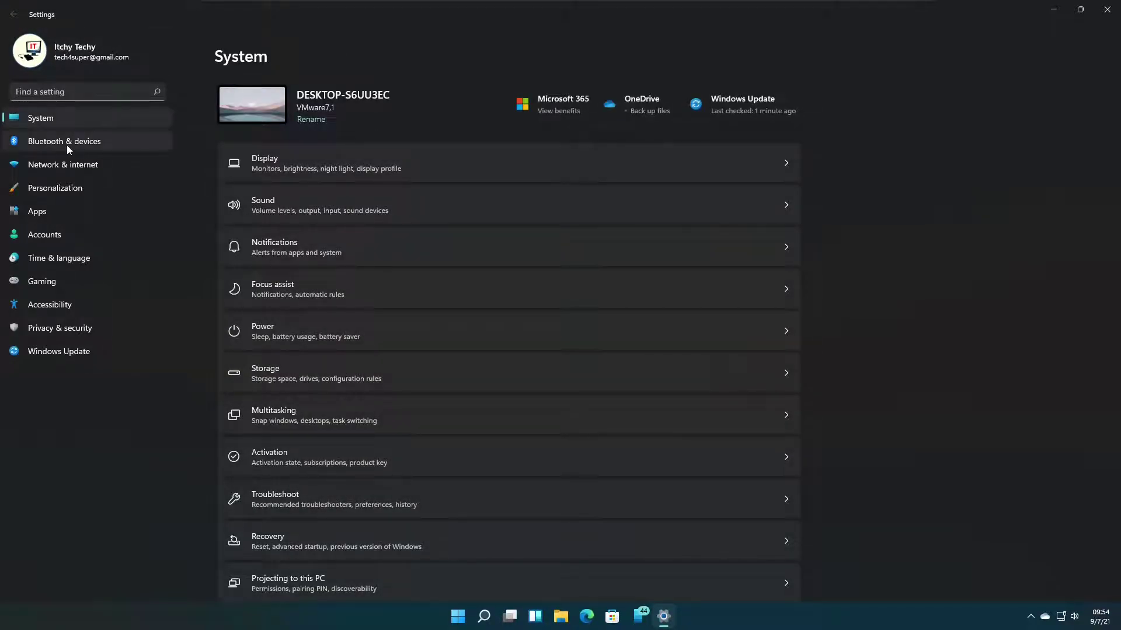
# Open Privacy & security and scroll its permissions list down to Screenshots and apps.
pyautogui.click(65, 330)
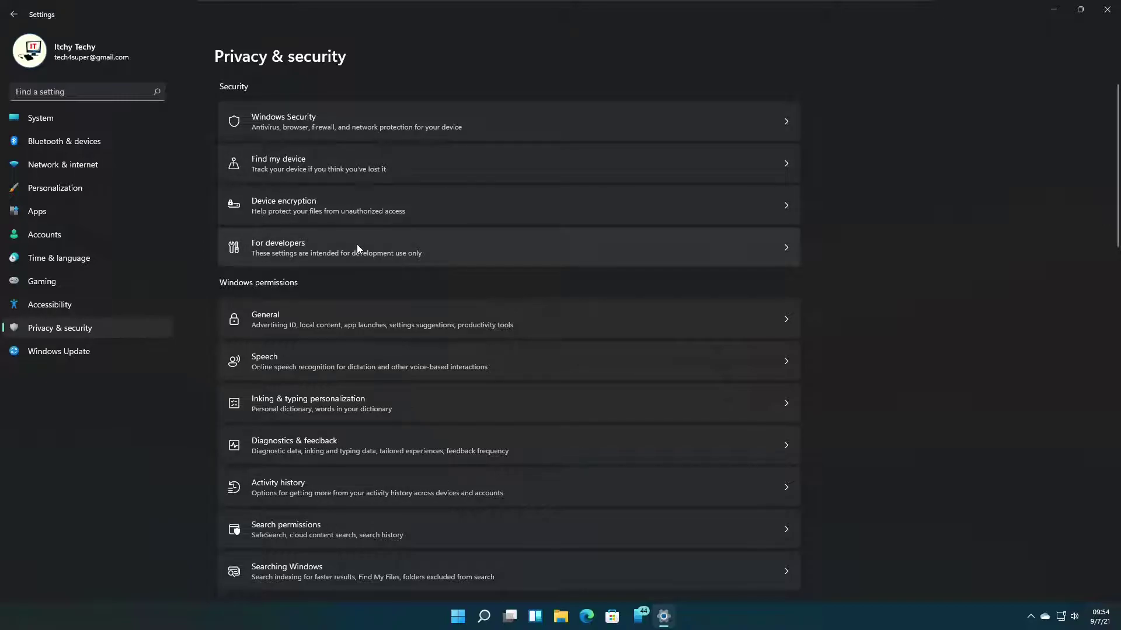
pyautogui.scroll(-1, 390, 209)
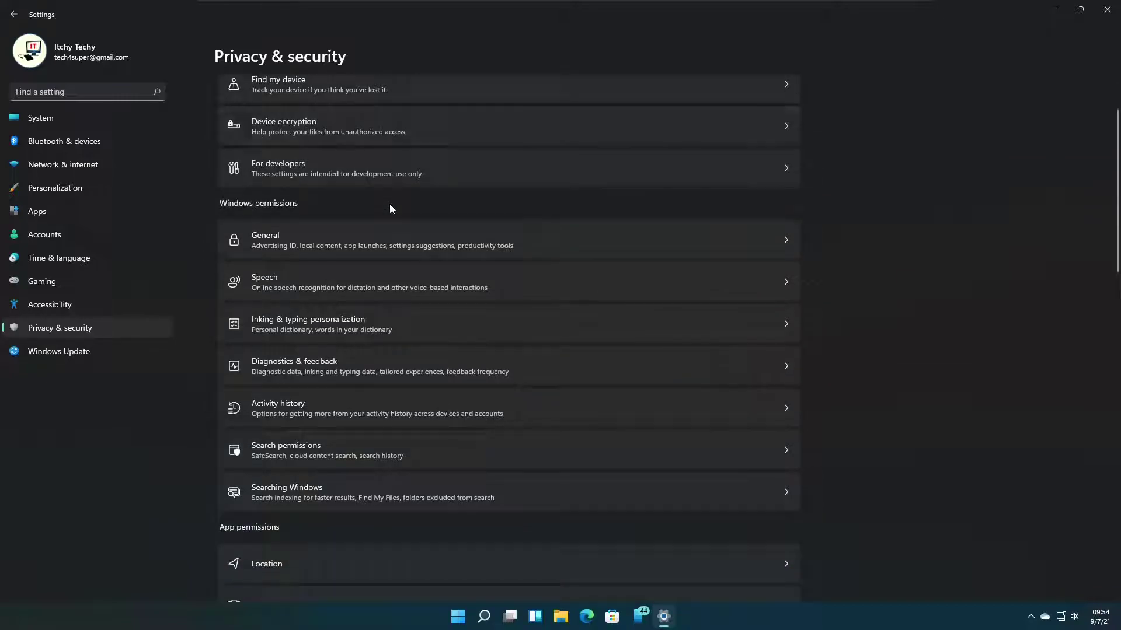
pyautogui.scroll(-1, 377, 220)
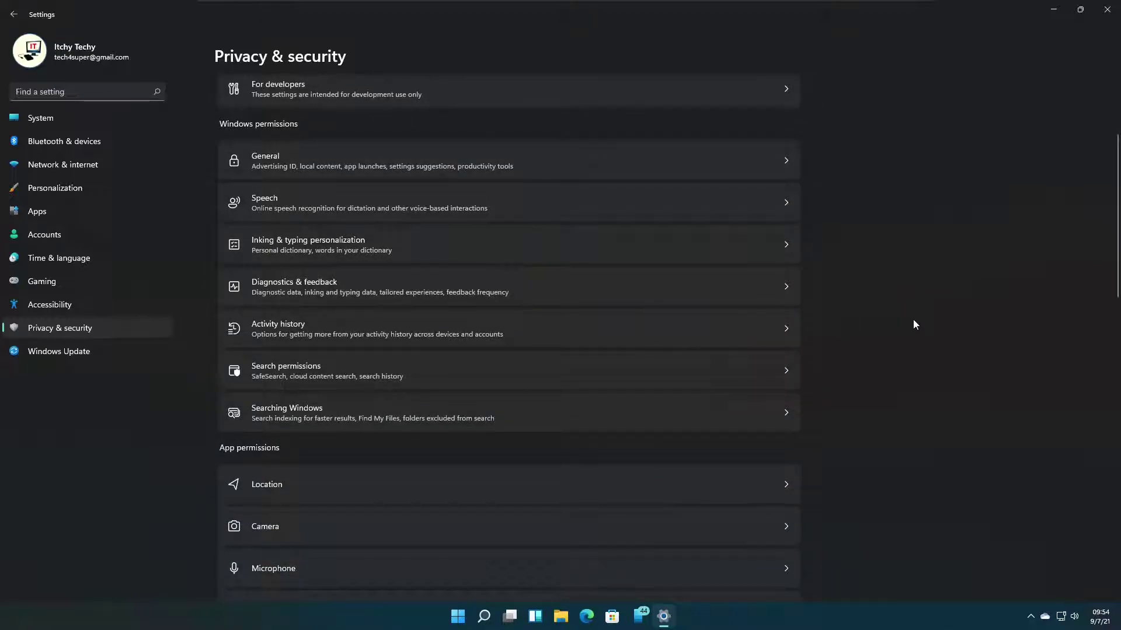
pyautogui.scroll(-3, 913, 320)
pyautogui.scroll(-3, 913, 324)
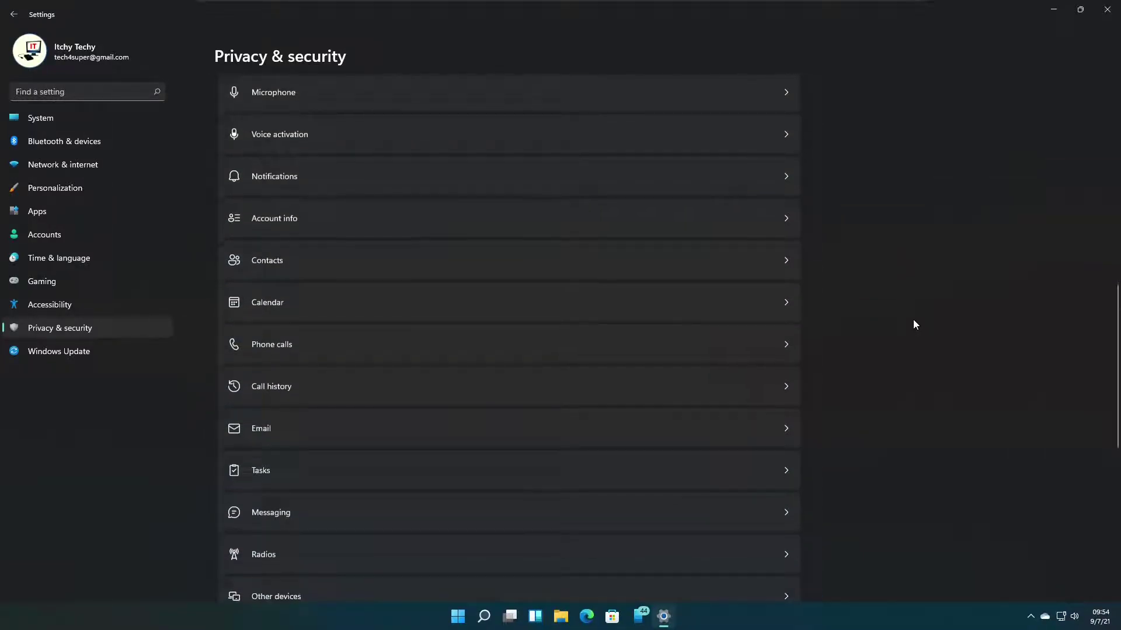
pyautogui.scroll(-2, 914, 325)
pyautogui.scroll(-2, 914, 324)
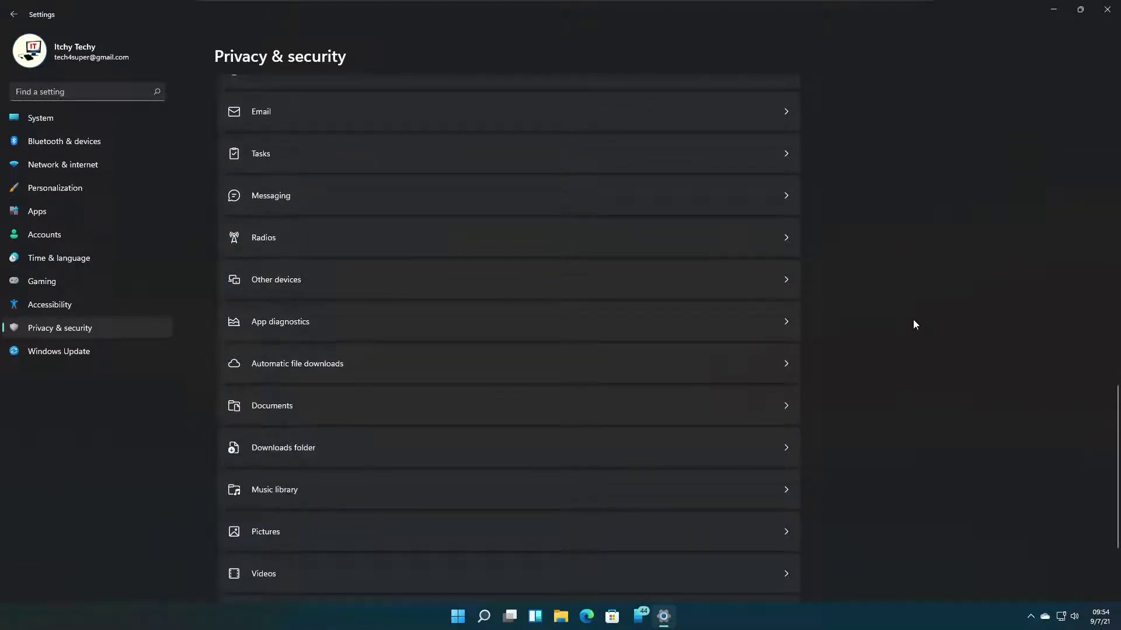
pyautogui.scroll(-1, 913, 324)
pyautogui.scroll(-1, 913, 324)
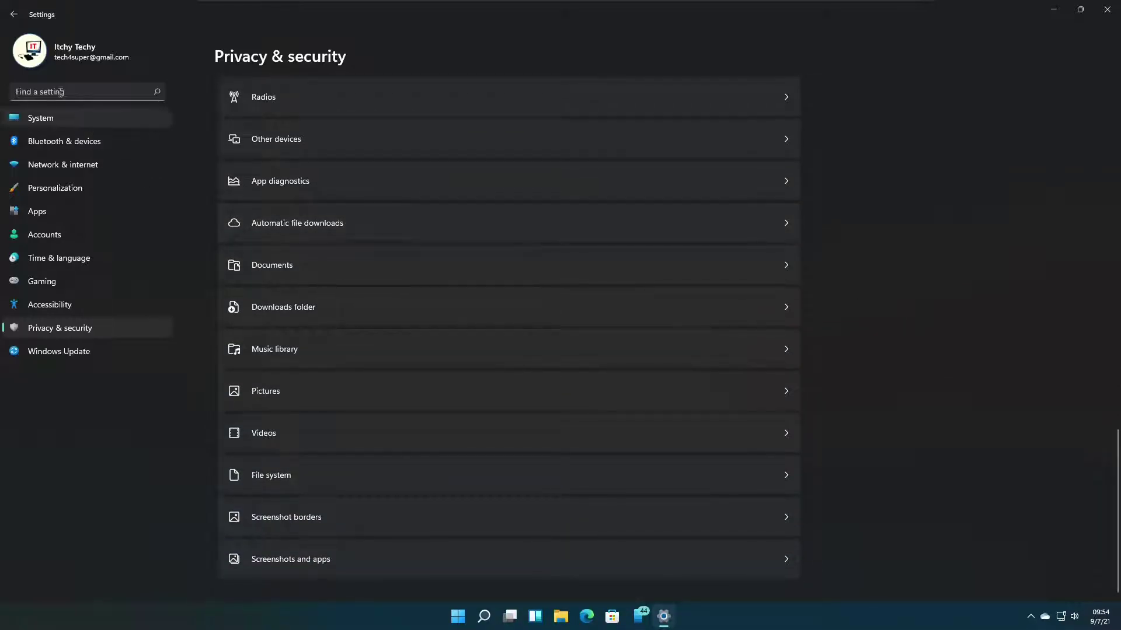
# Search settings for 'reset' and open the System > Recovery page.
pyautogui.click(12, 16)
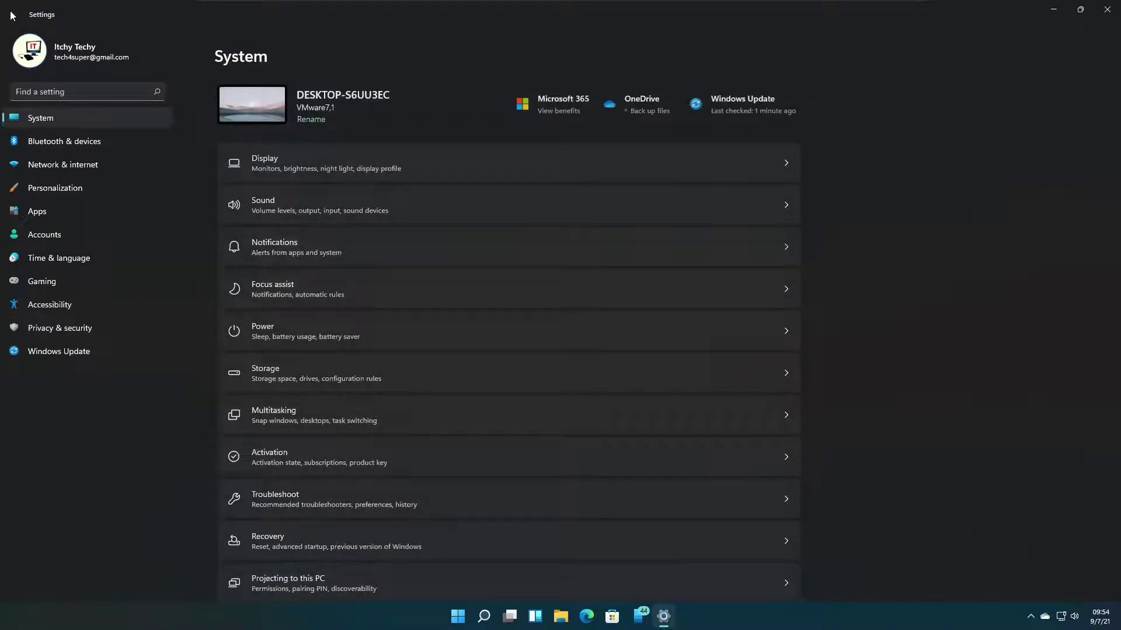
pyautogui.click(89, 95)
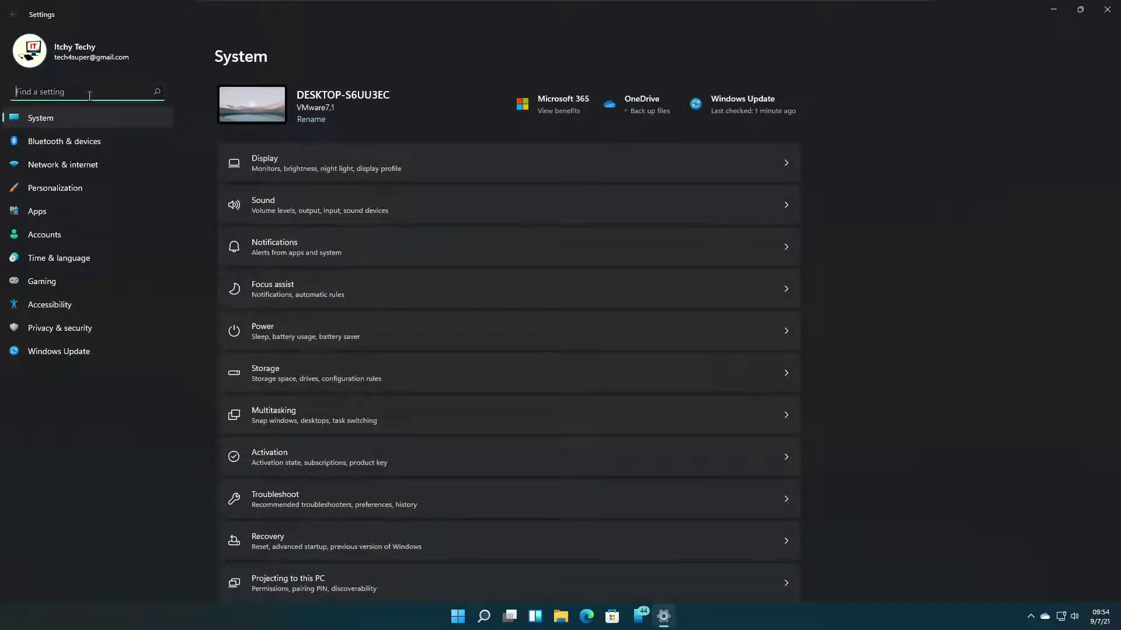
pyautogui.write('reset')
pyautogui.click(451, 551)
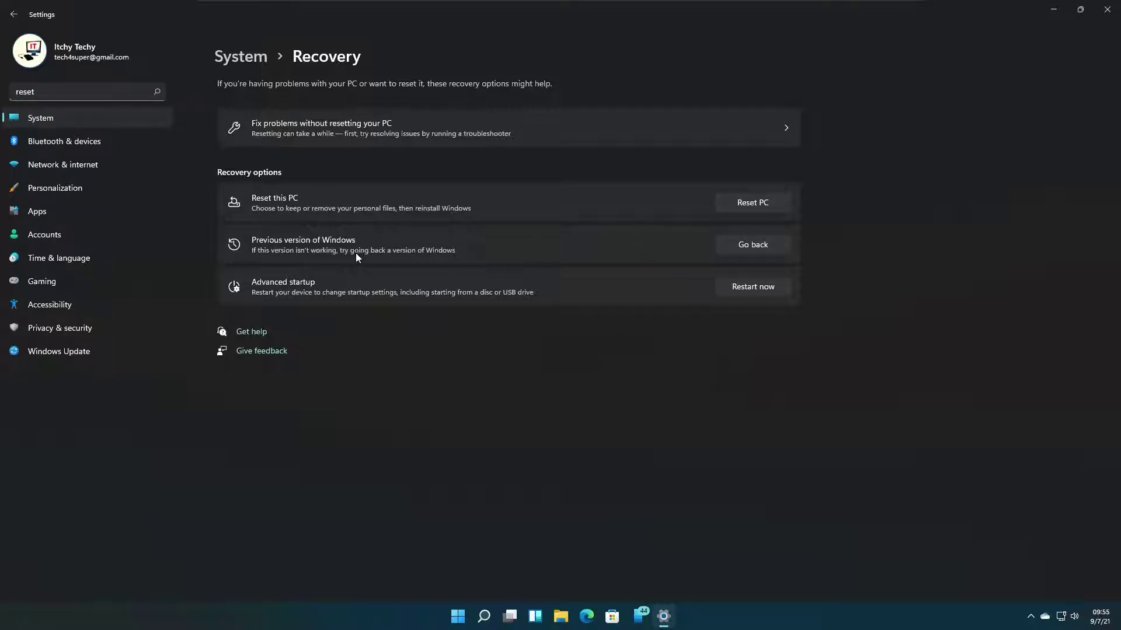
# Start Reset this PC with Keep my files and Cloud download, confirming the additional settings.
pyautogui.click(779, 205)
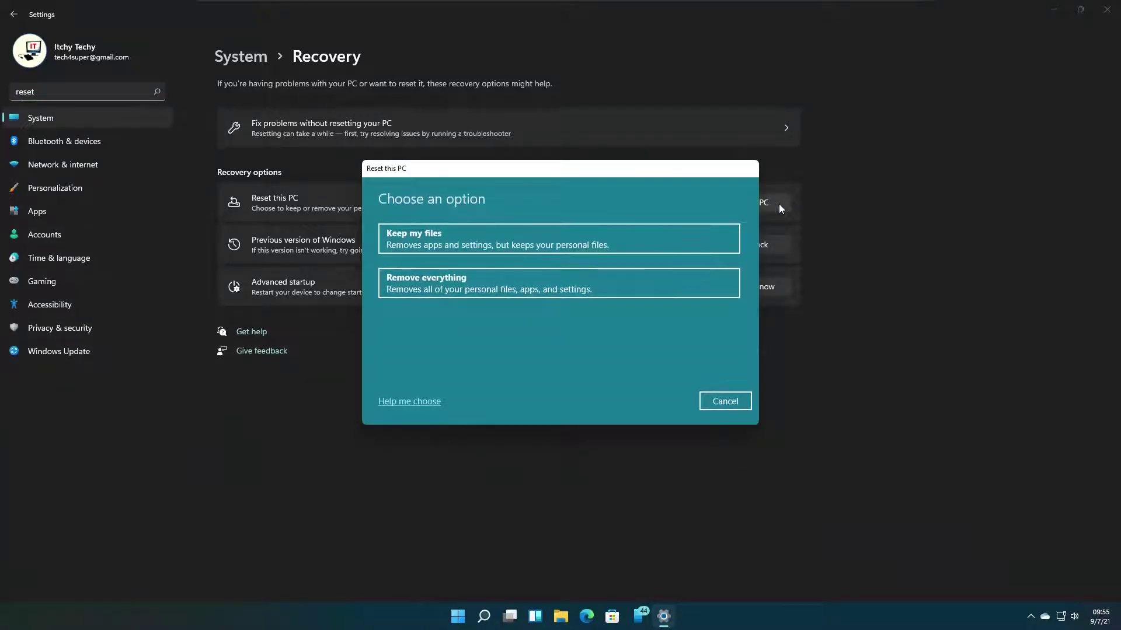
pyautogui.click(728, 237)
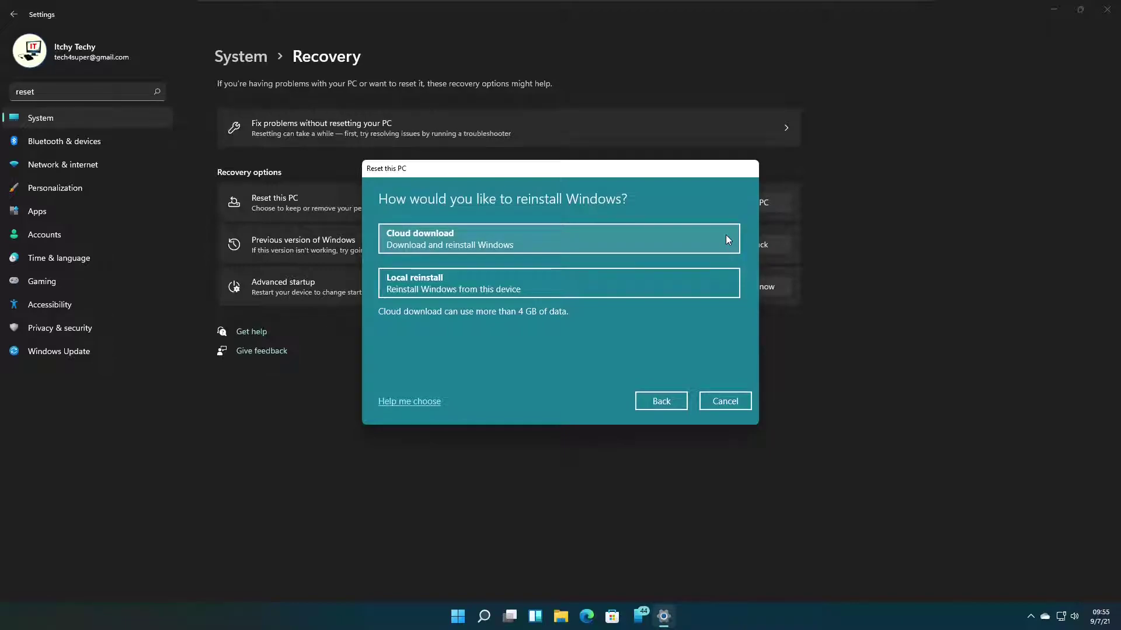
pyautogui.click(726, 236)
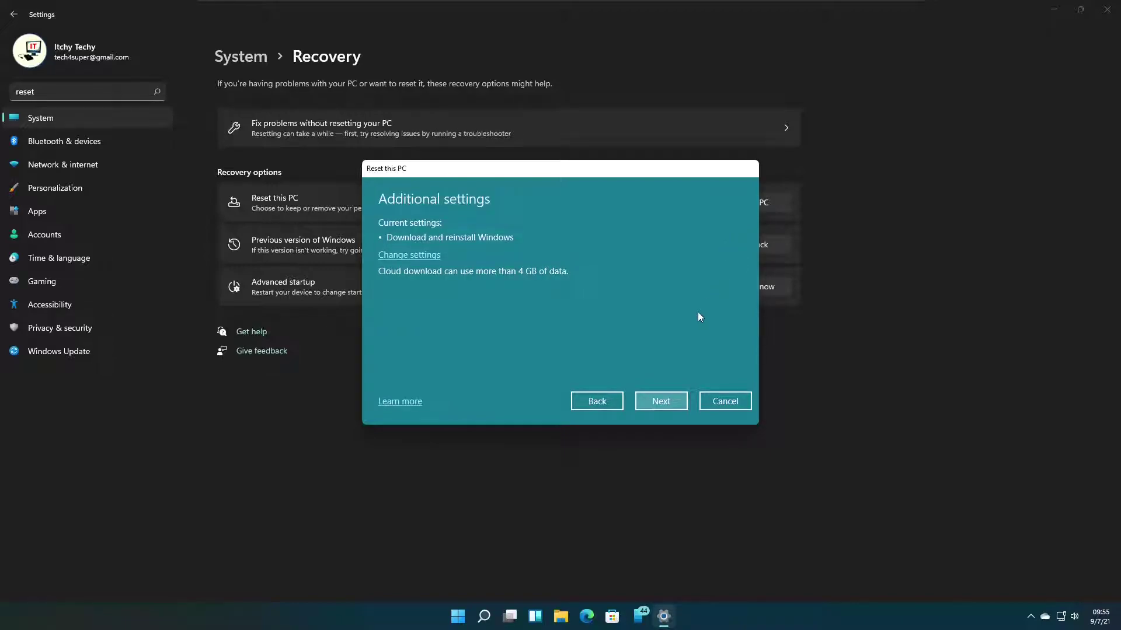
pyautogui.click(425, 255)
pyautogui.click(670, 396)
pyautogui.click(675, 405)
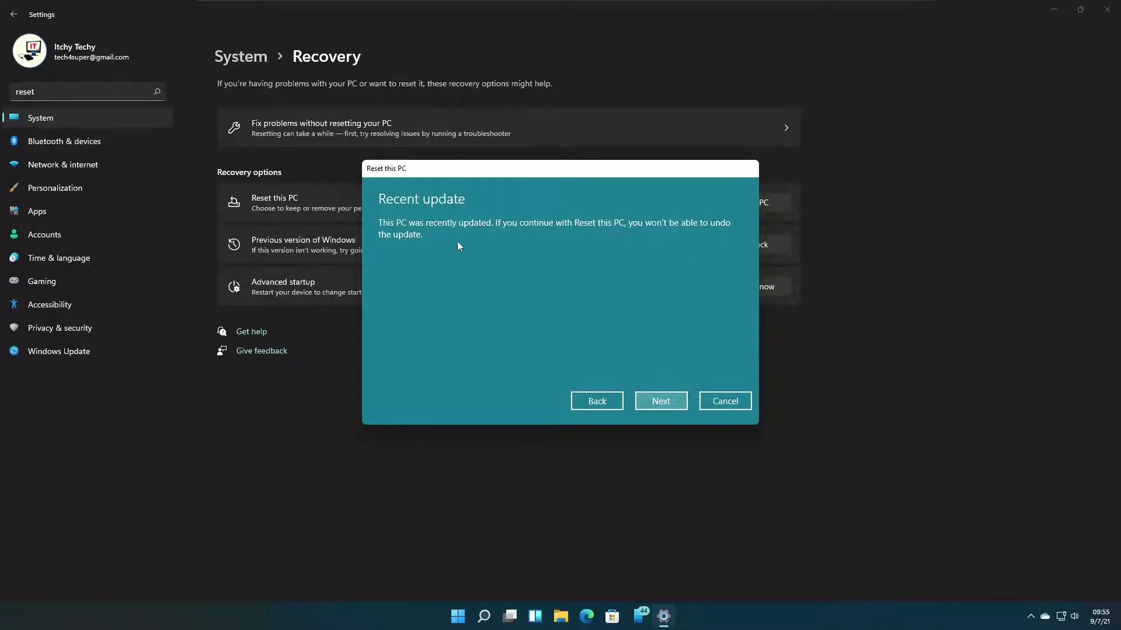
# Accept the recent-update warning, view the apps to be removed, and start the reset.
pyautogui.click(679, 404)
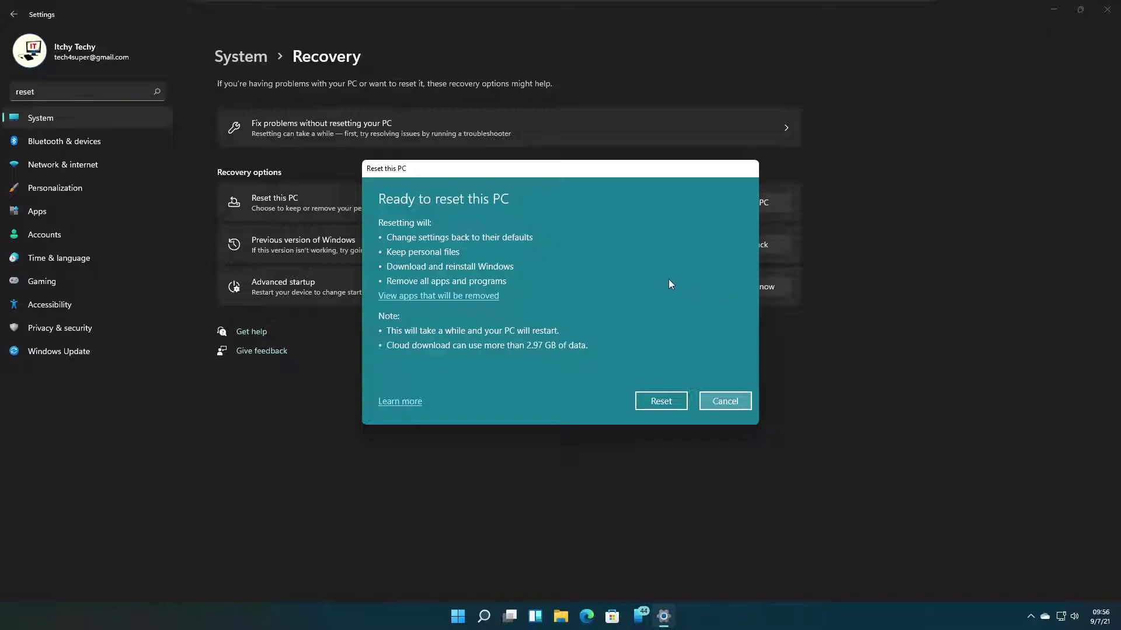
pyautogui.click(496, 297)
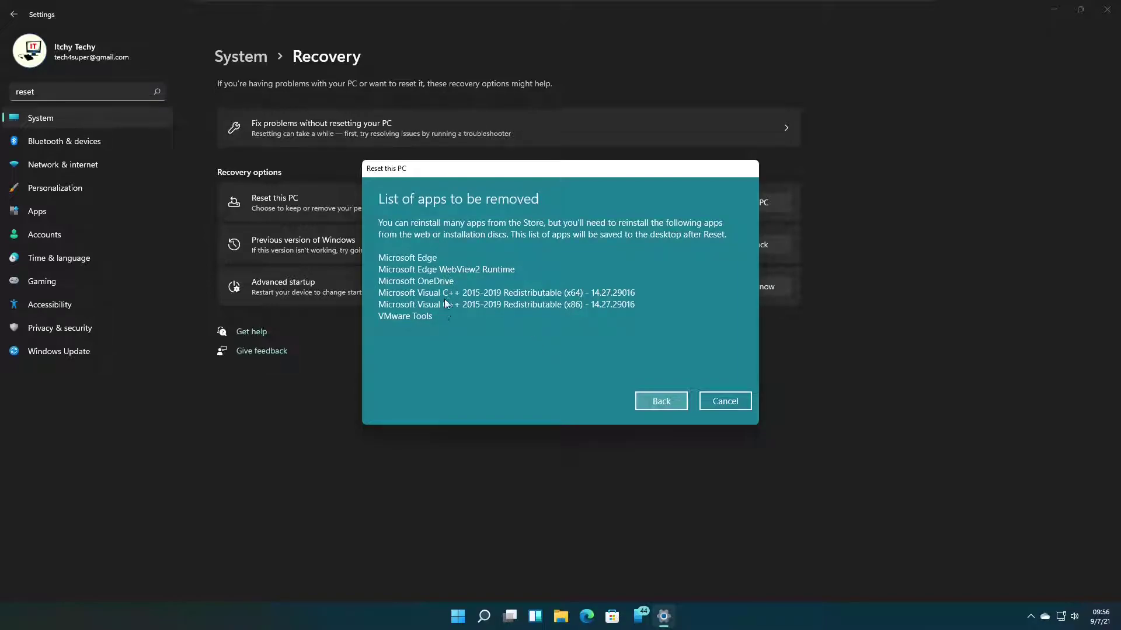
pyautogui.click(674, 402)
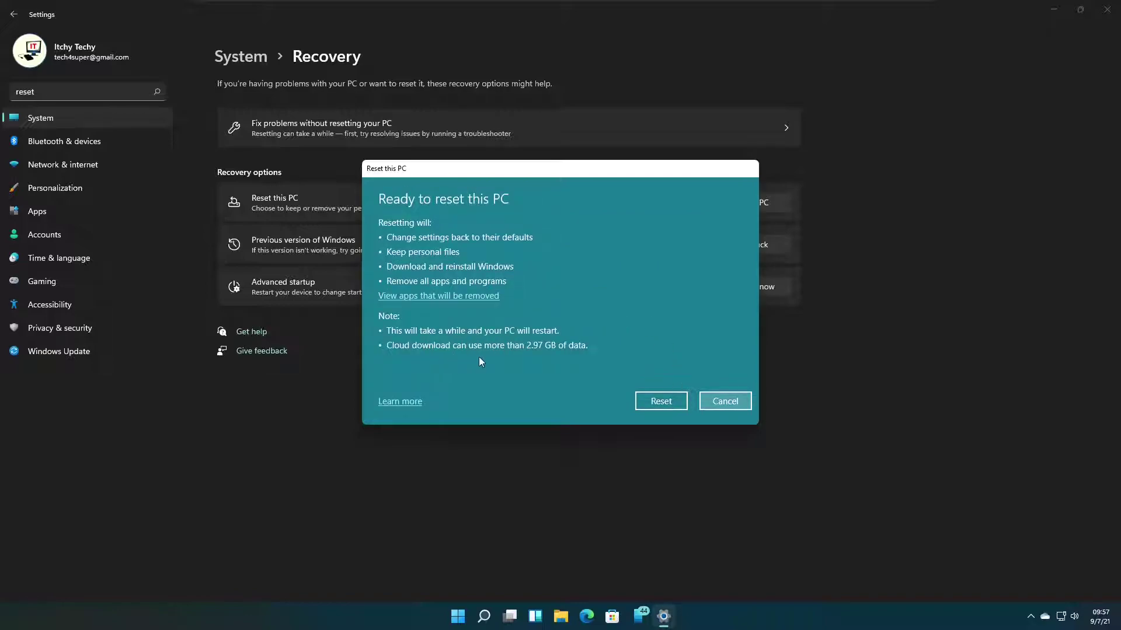
pyautogui.click(682, 402)
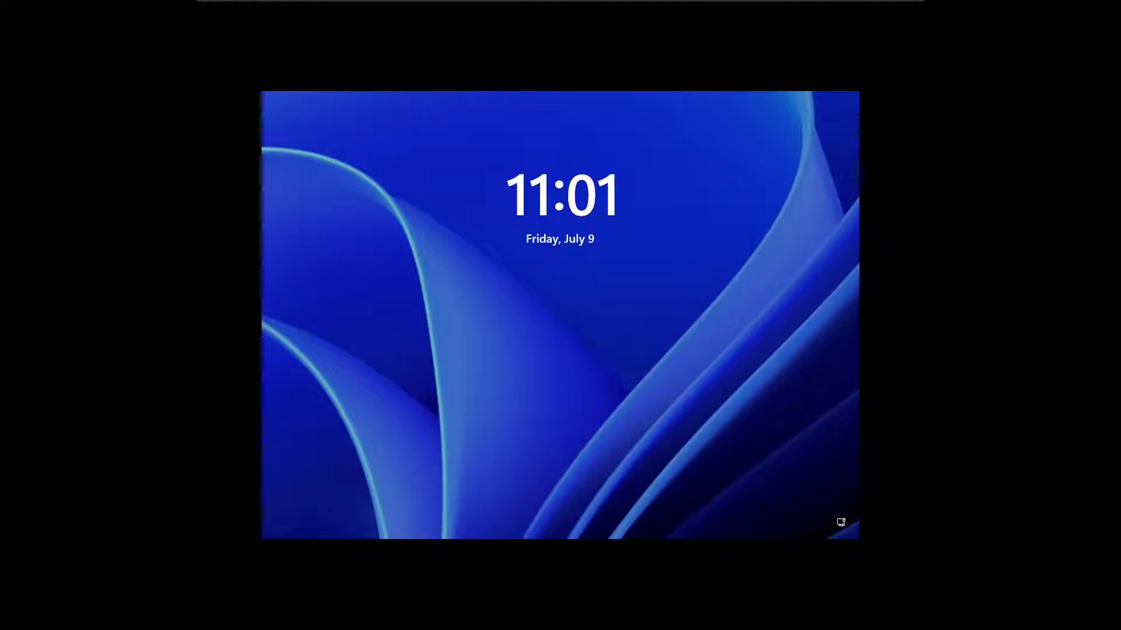
# Sign in from the lock screen with the account password.
pyautogui.click(508, 356)
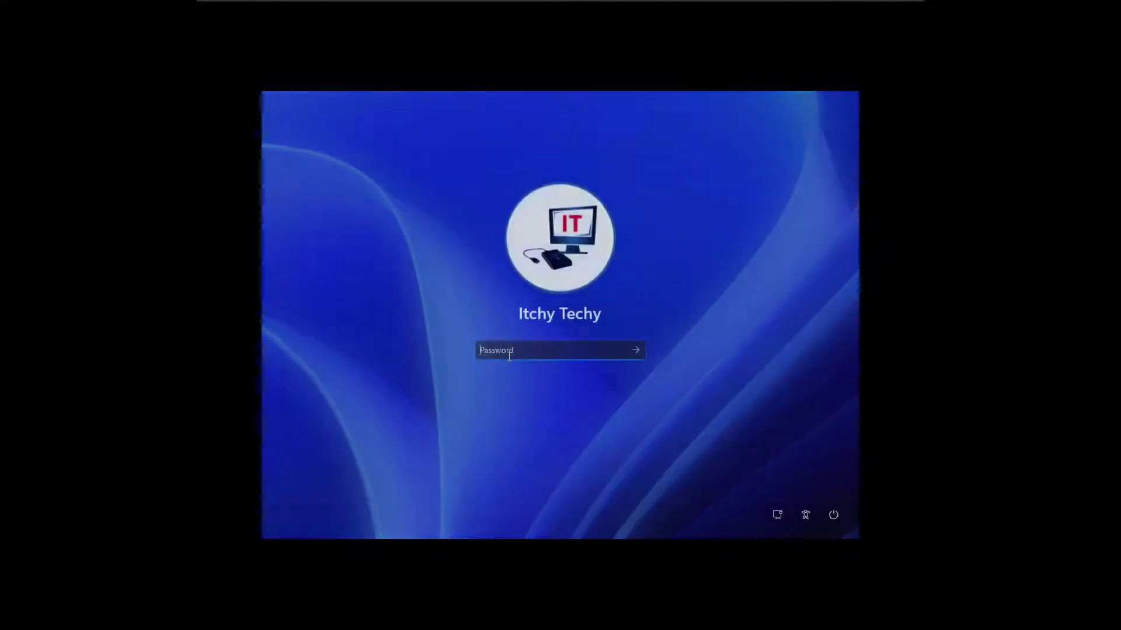
pyautogui.write('1234')
pyautogui.press('Return')
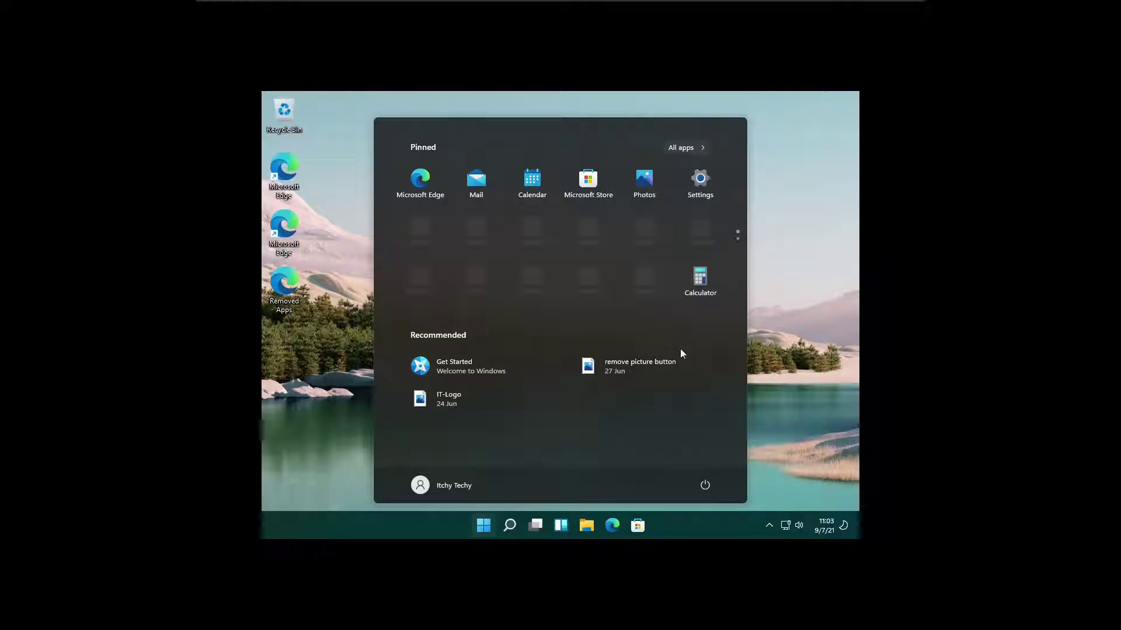
# Open Display settings from the desktop menu and list resolutions, currently 1024 × 768.
pyautogui.click(770, 278)
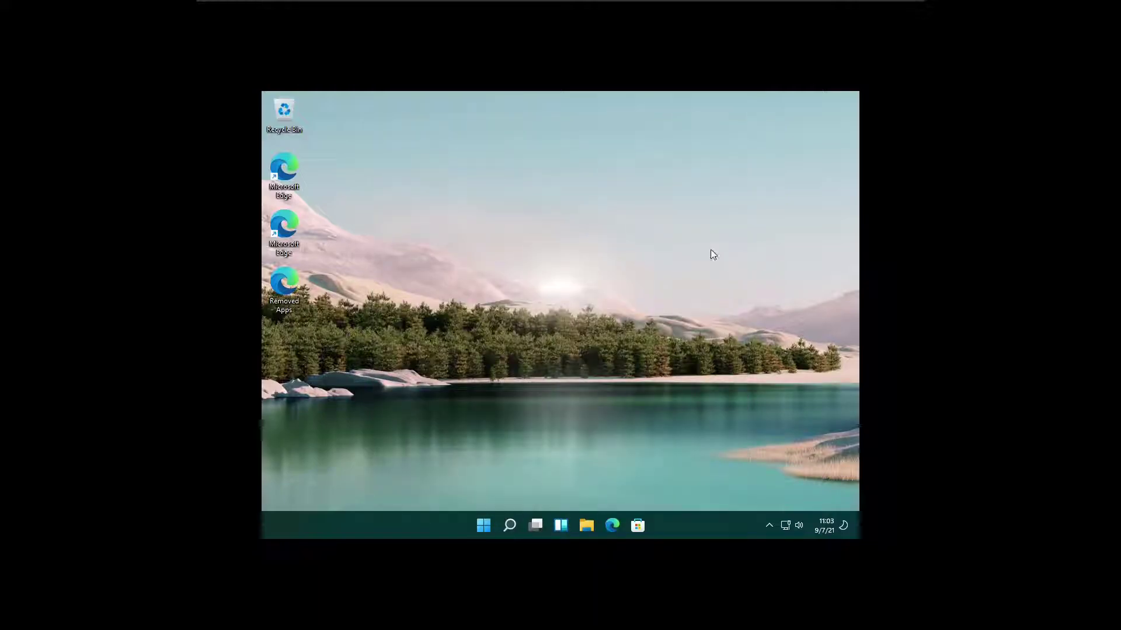
pyautogui.rightClick(696, 243)
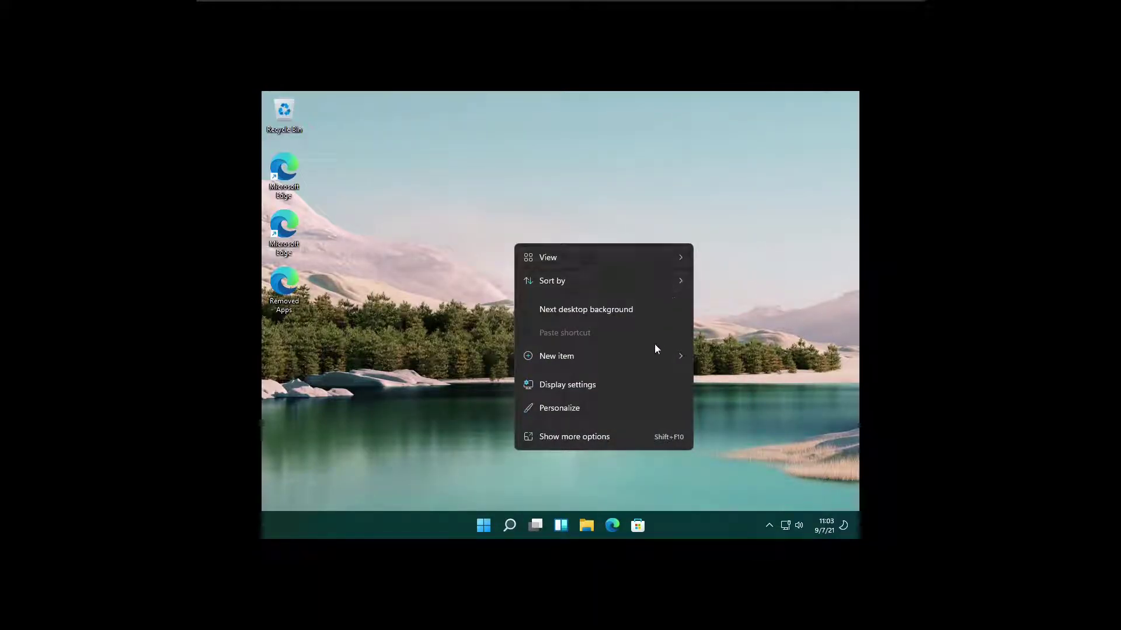
pyautogui.click(625, 386)
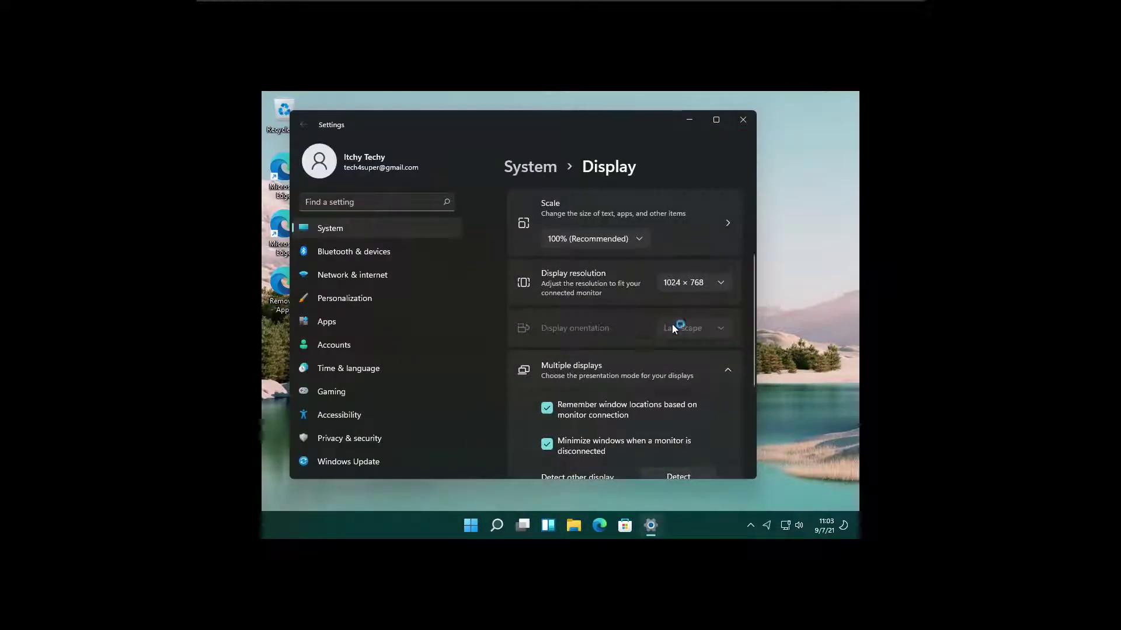
pyautogui.click(719, 286)
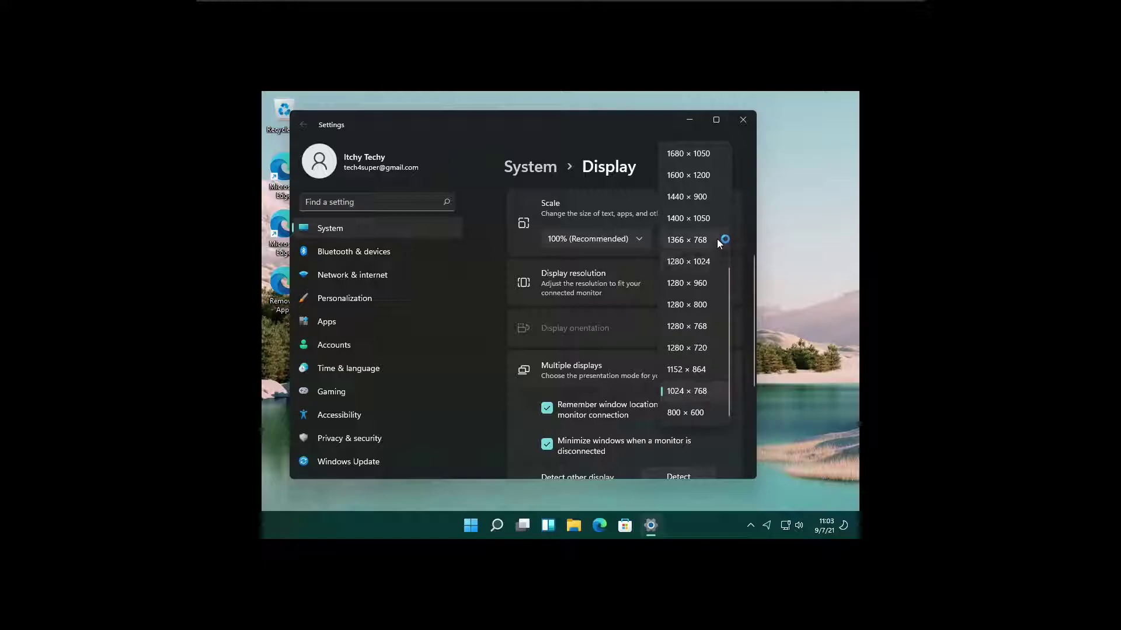
# Set the display resolution to 1920 × 1080, keep the change, and close Settings.
pyautogui.scroll(2, 712, 221)
pyautogui.scroll(2, 712, 221)
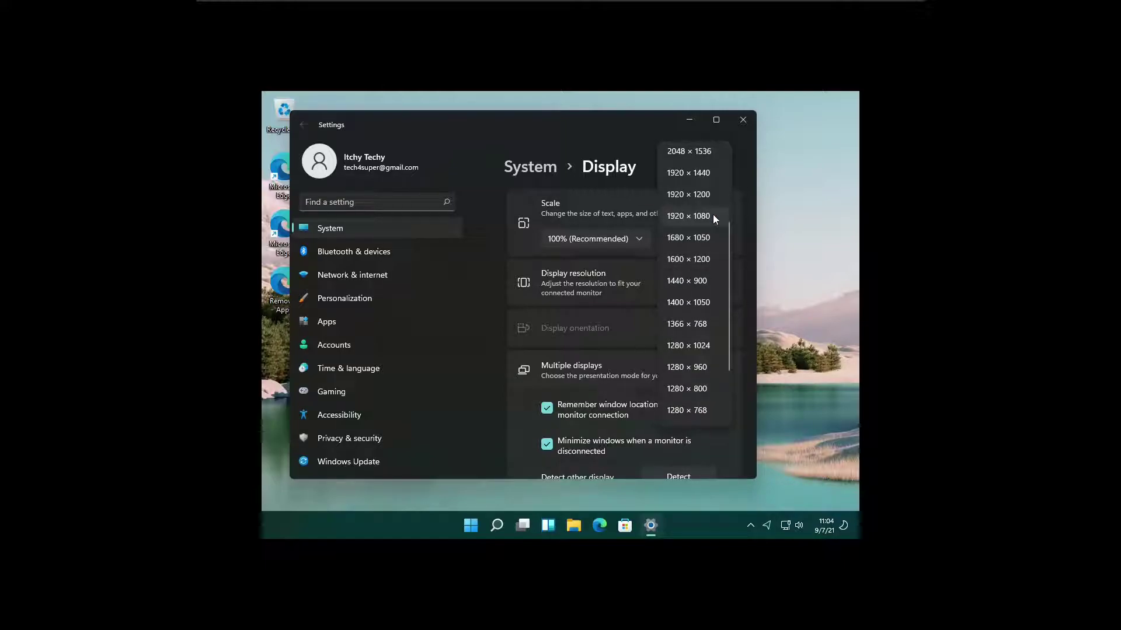
pyautogui.click(712, 215)
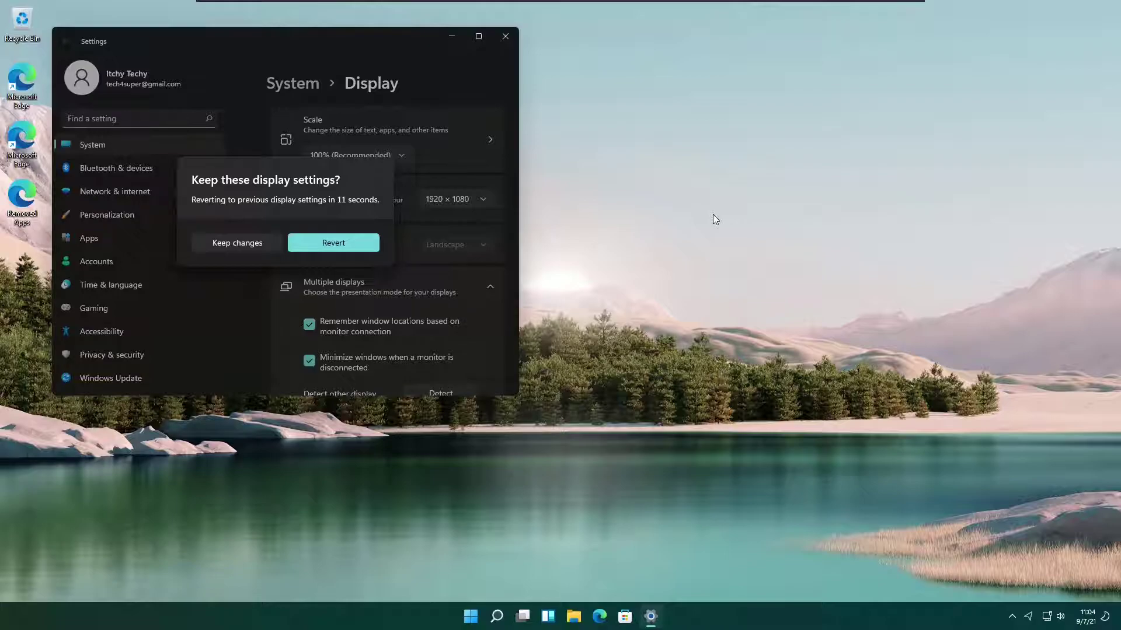
pyautogui.click(258, 243)
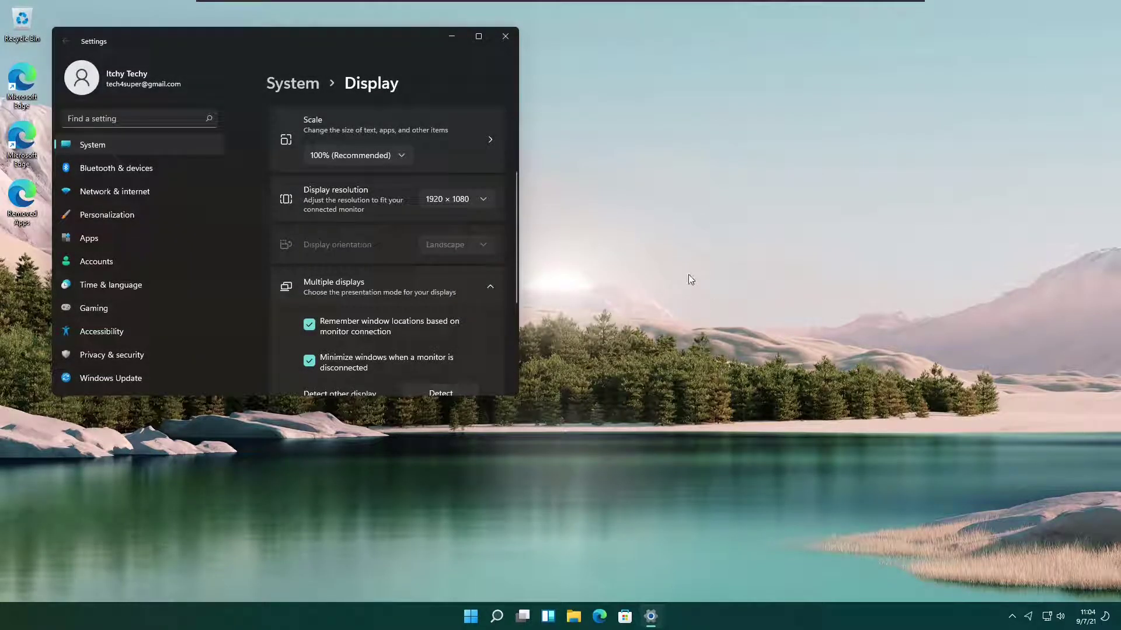
pyautogui.click(502, 39)
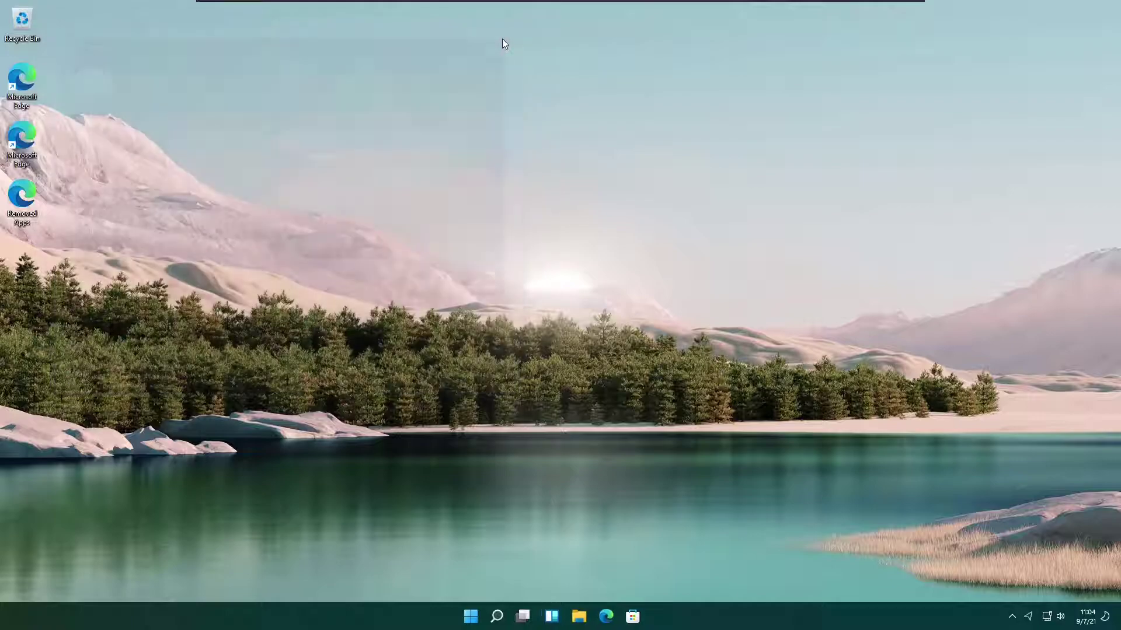
# Create a New folder and a New Bitmap image on the desktop with default names.
pyautogui.rightClick(434, 132)
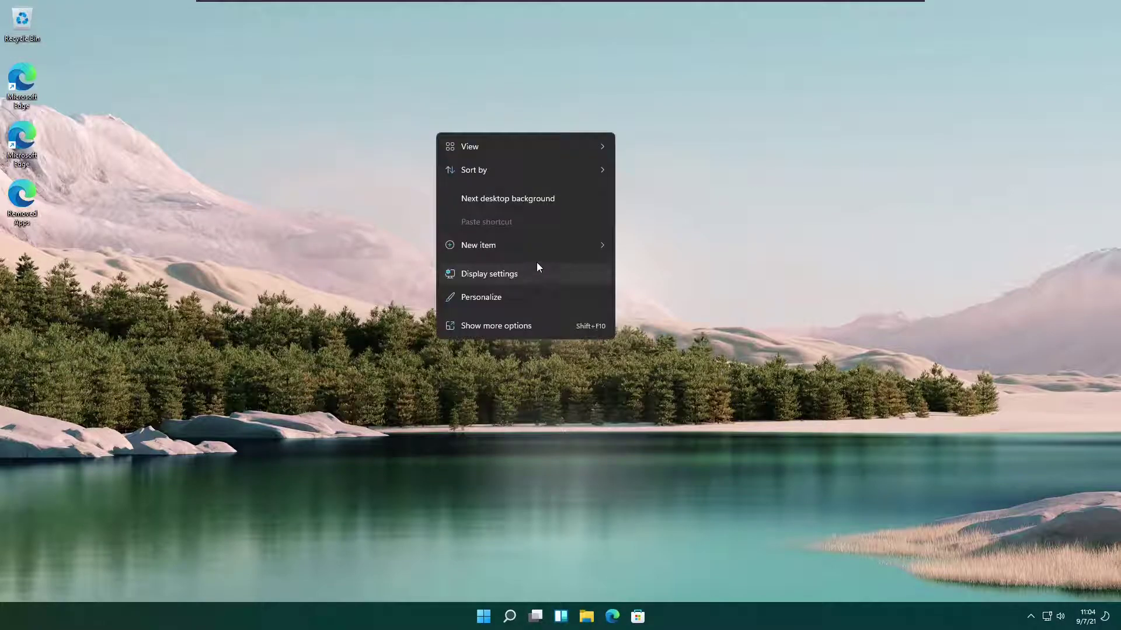
pyautogui.moveTo(545, 253)
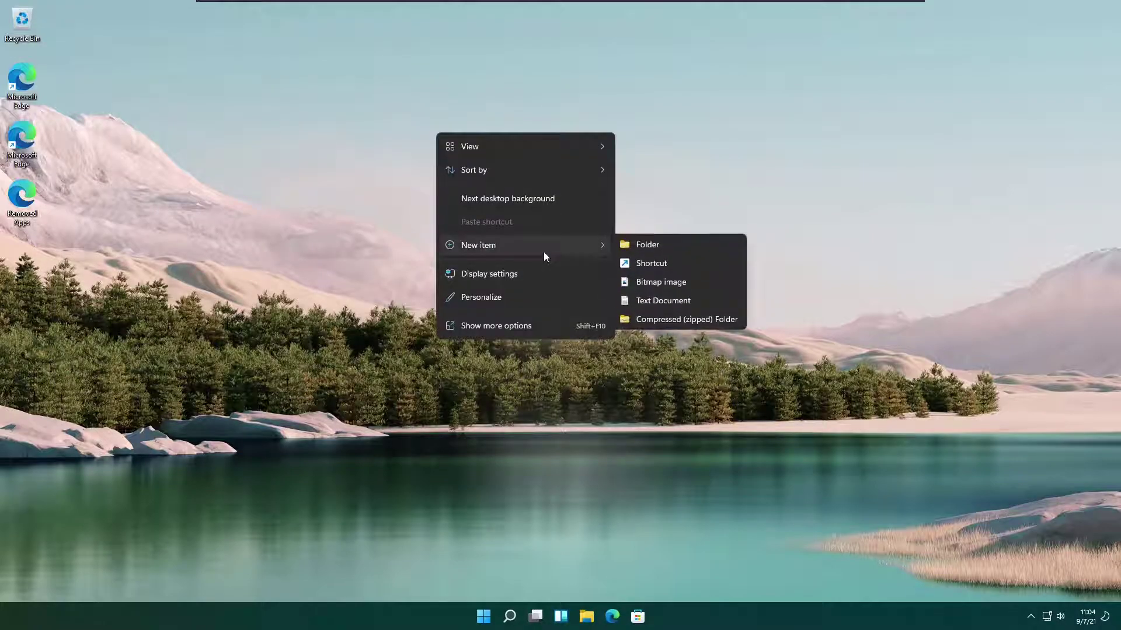
pyautogui.click(665, 250)
pyautogui.click(665, 250)
pyautogui.rightClick(664, 250)
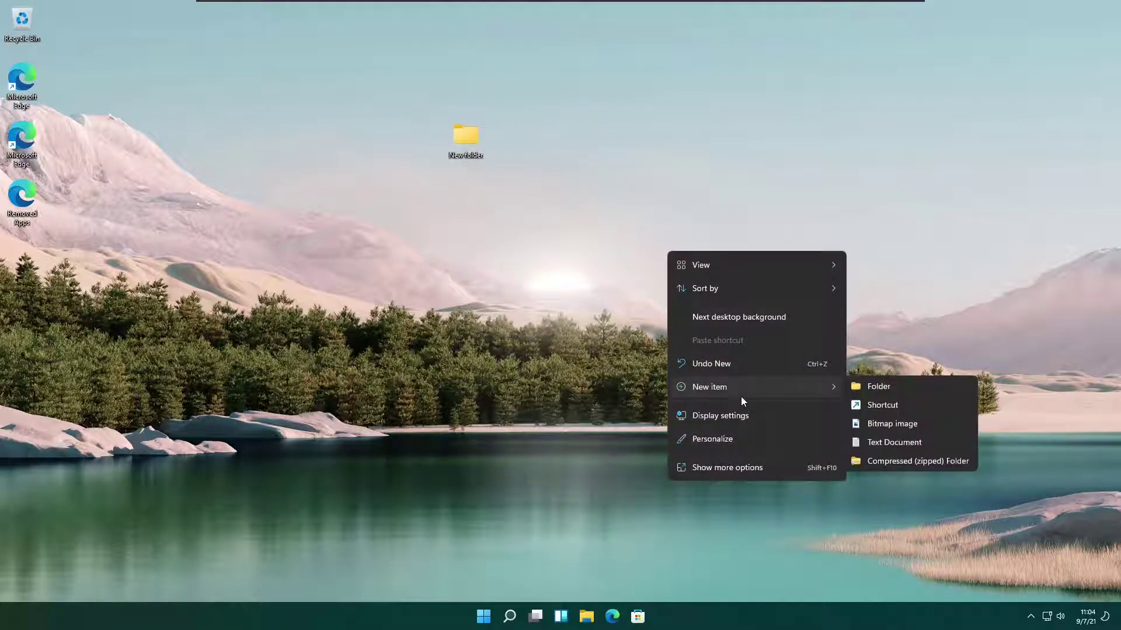
pyautogui.moveTo(823, 387)
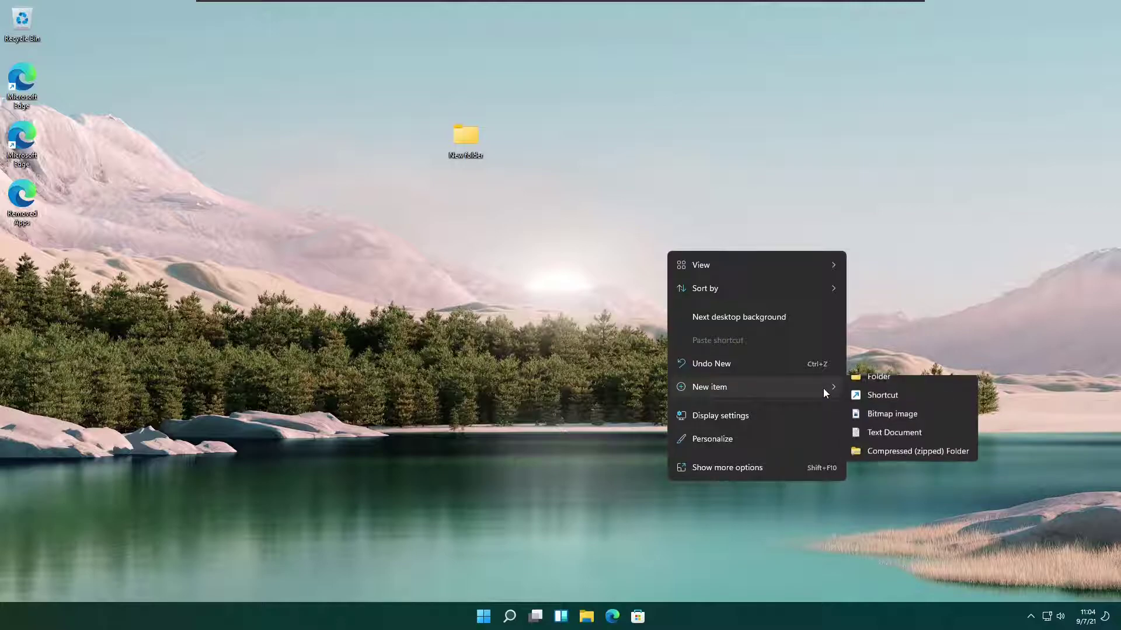
pyautogui.click(881, 420)
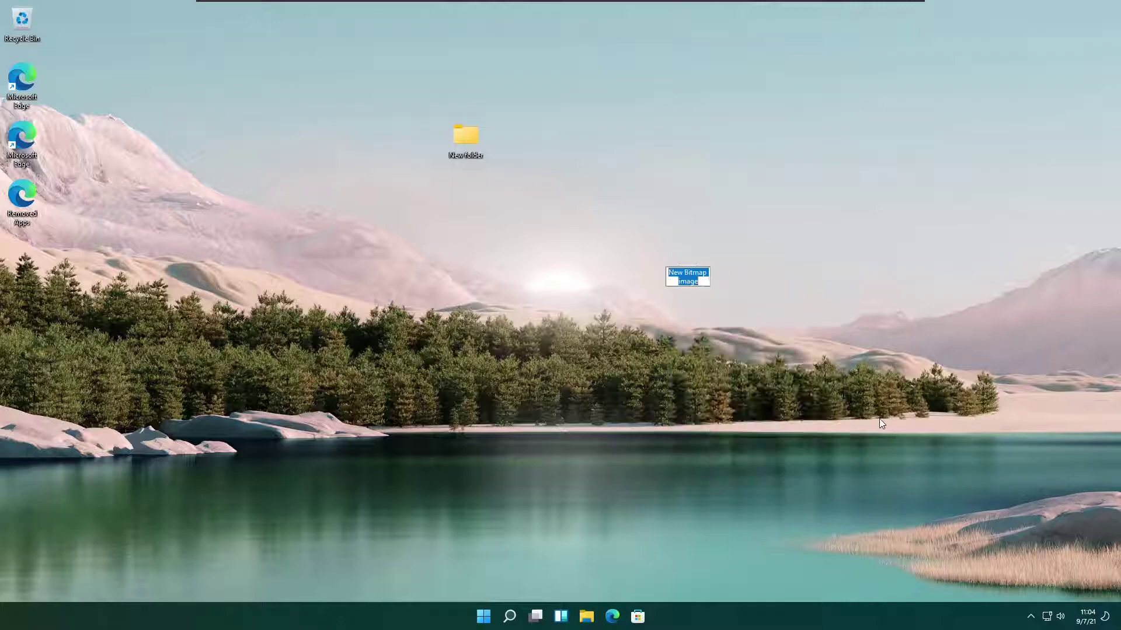
pyautogui.click(621, 344)
# Add a New Text Document and a New Compressed (zipped) Folder to the desktop.
pyautogui.rightClick(622, 345)
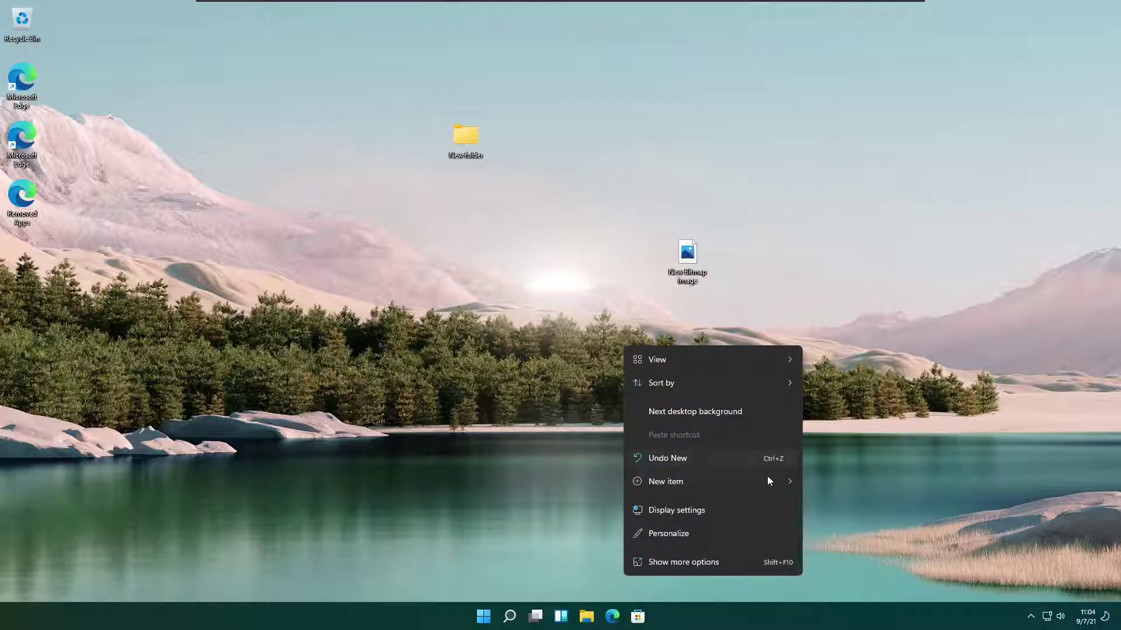
pyautogui.moveTo(768, 479)
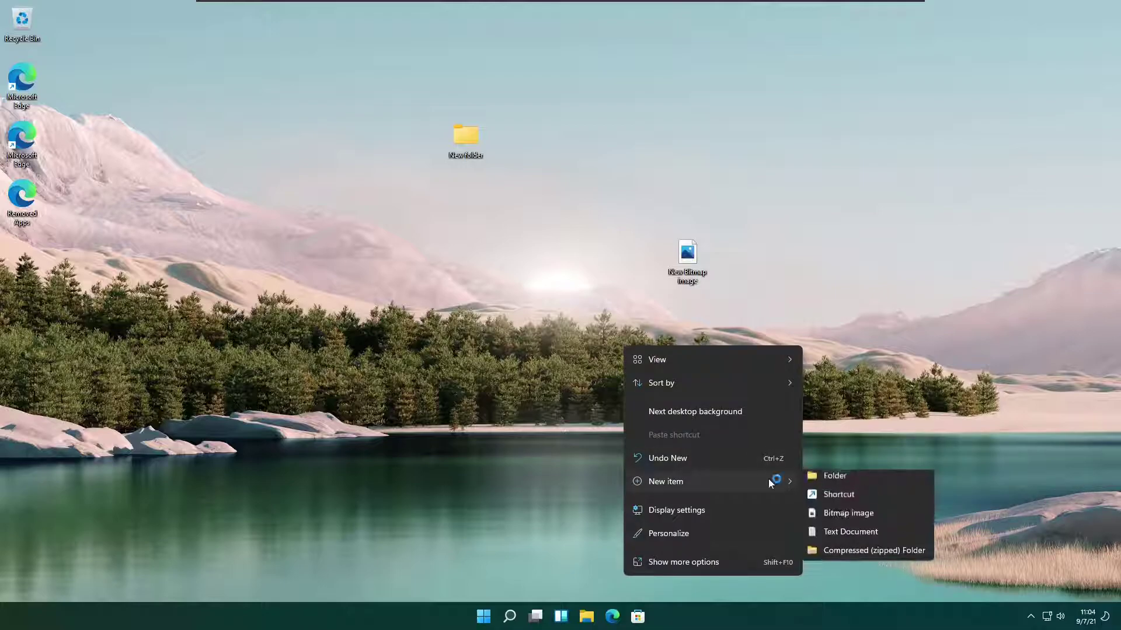
pyautogui.click(850, 543)
pyautogui.click(535, 317)
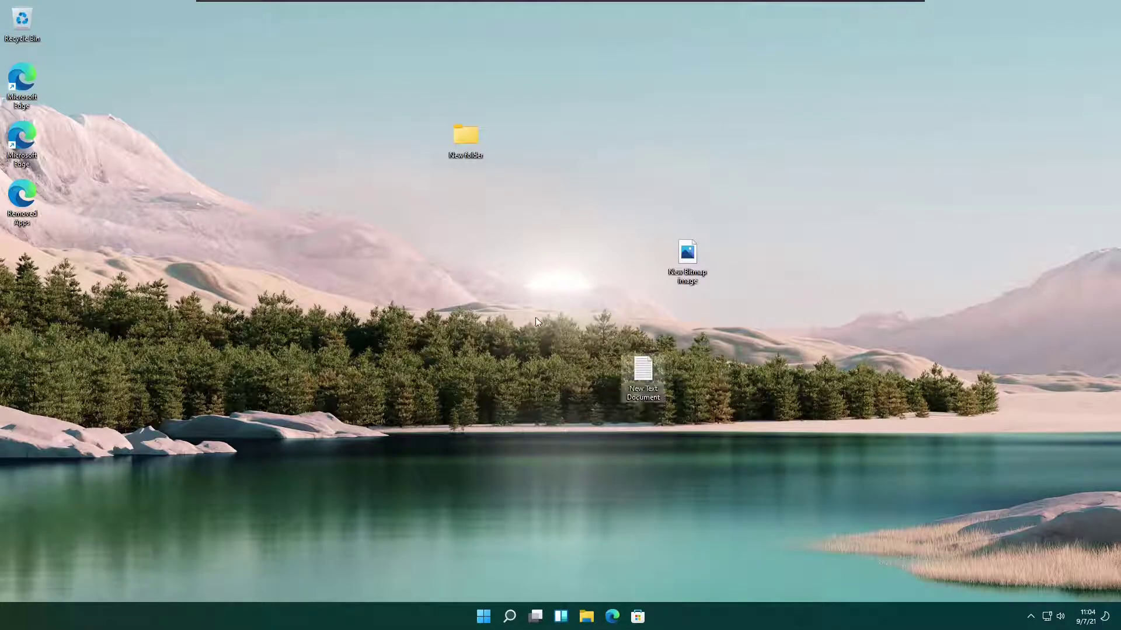
pyautogui.rightClick(535, 317)
pyautogui.moveTo(655, 456)
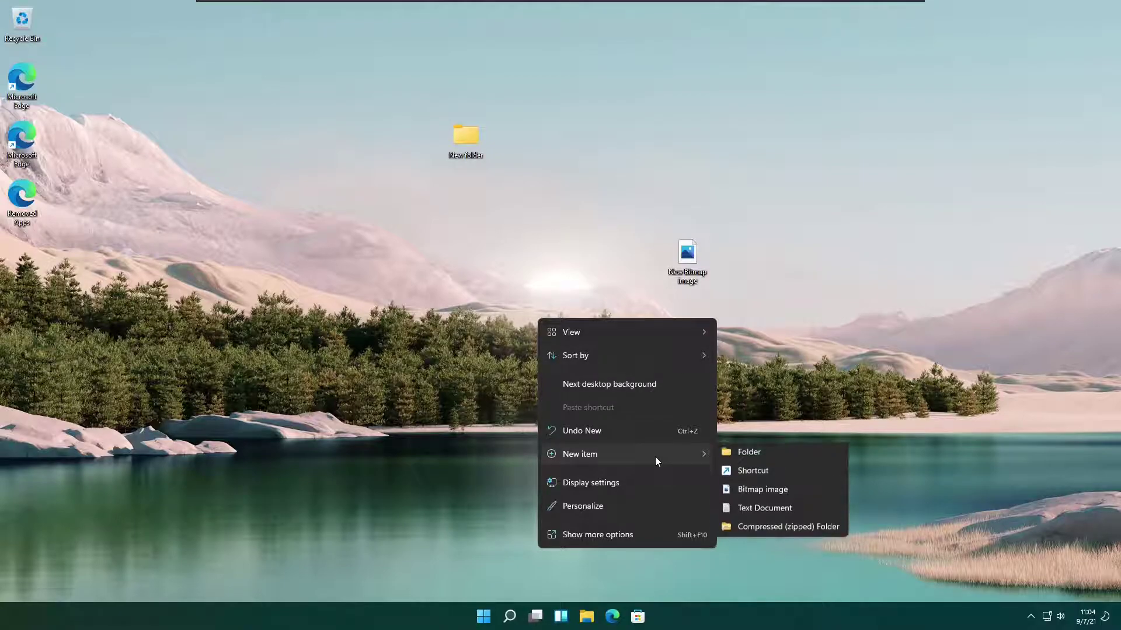
pyautogui.click(800, 528)
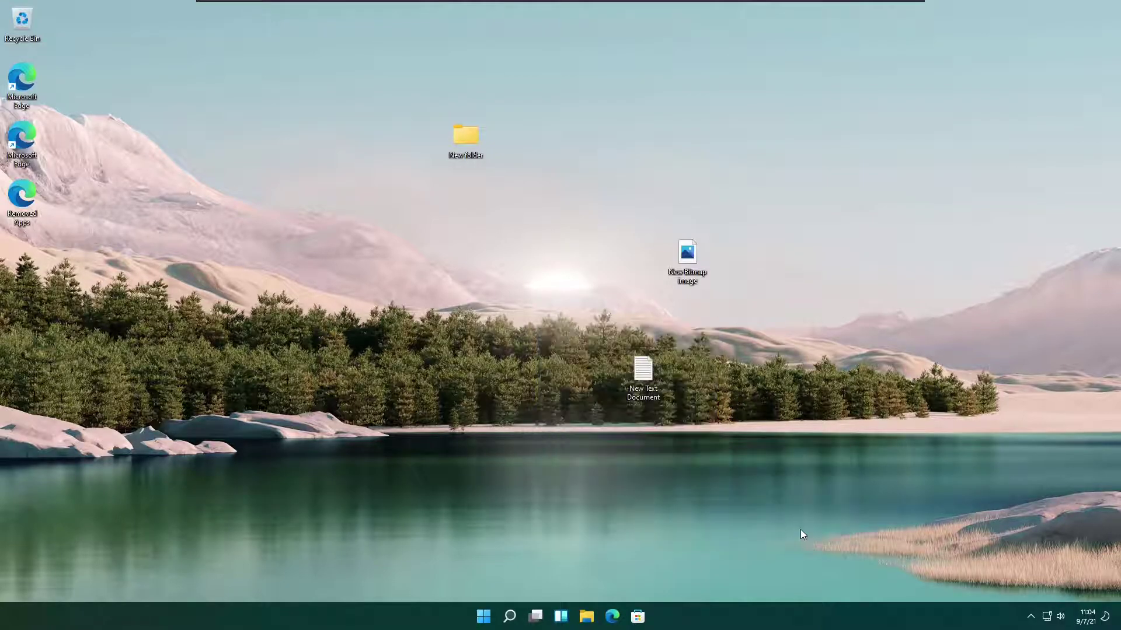
pyautogui.rightClick(476, 317)
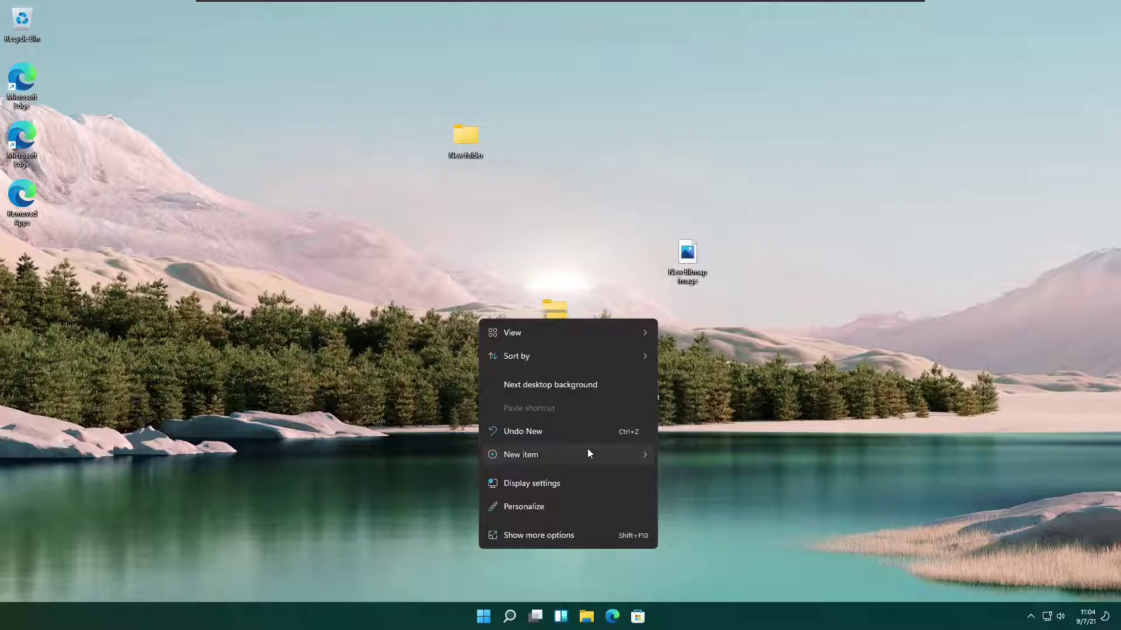
# Create a desktop shortcut named Downloads targeting This PC's Downloads folder.
pyautogui.moveTo(635, 454)
pyautogui.click(724, 470)
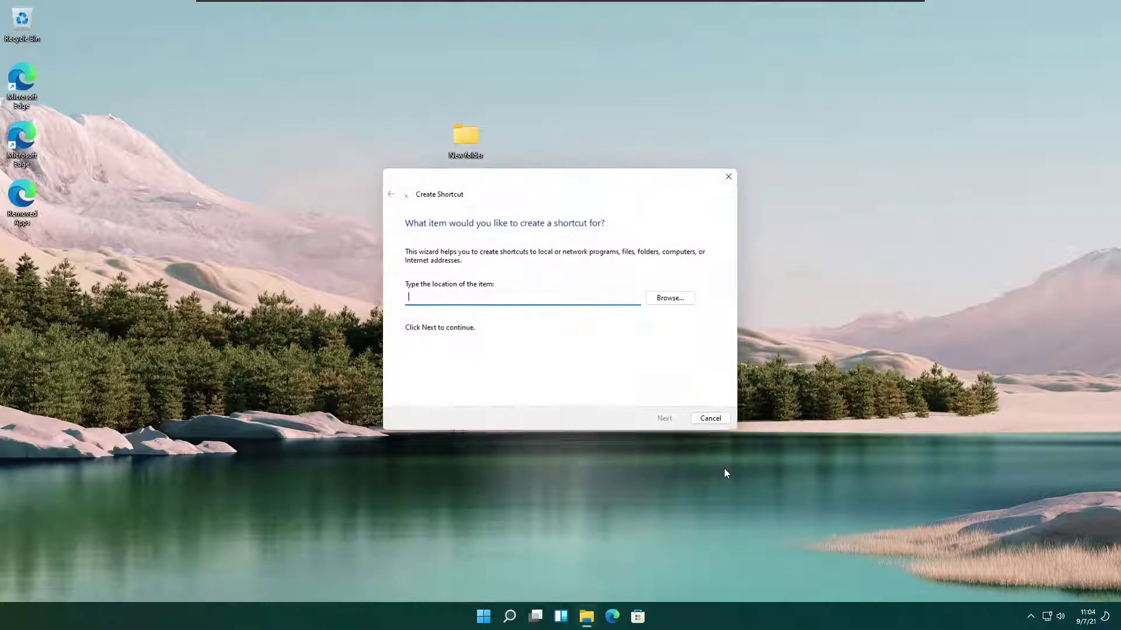
pyautogui.click(674, 299)
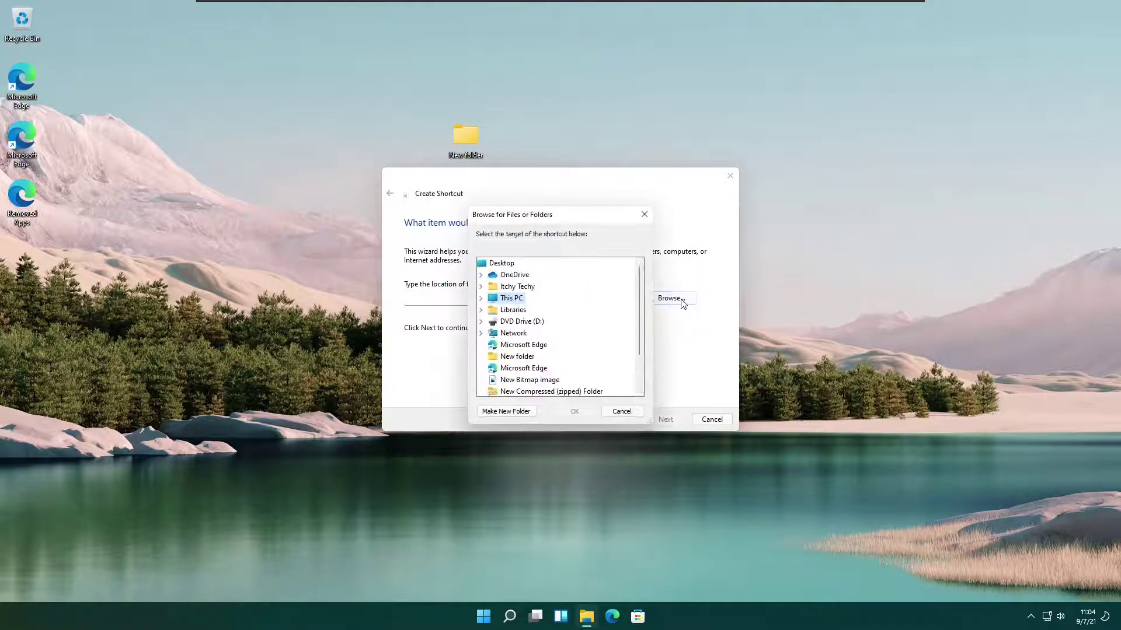
pyautogui.scroll(-2, 574, 321)
pyautogui.scroll(2, 574, 321)
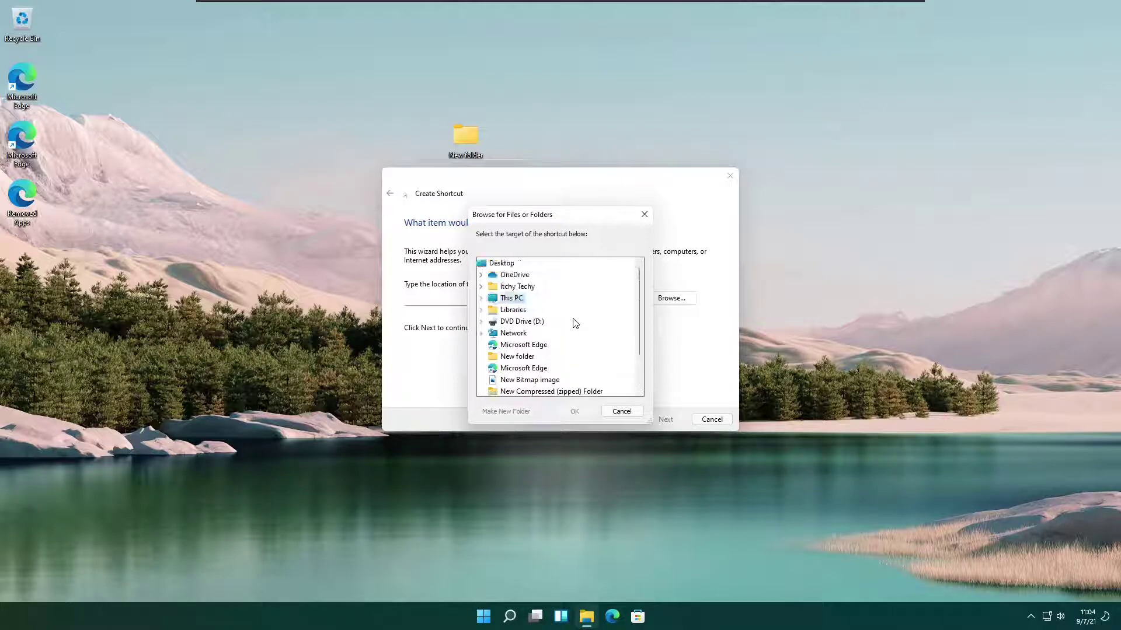
pyautogui.doubleClick(508, 298)
pyautogui.scroll(-1, 571, 372)
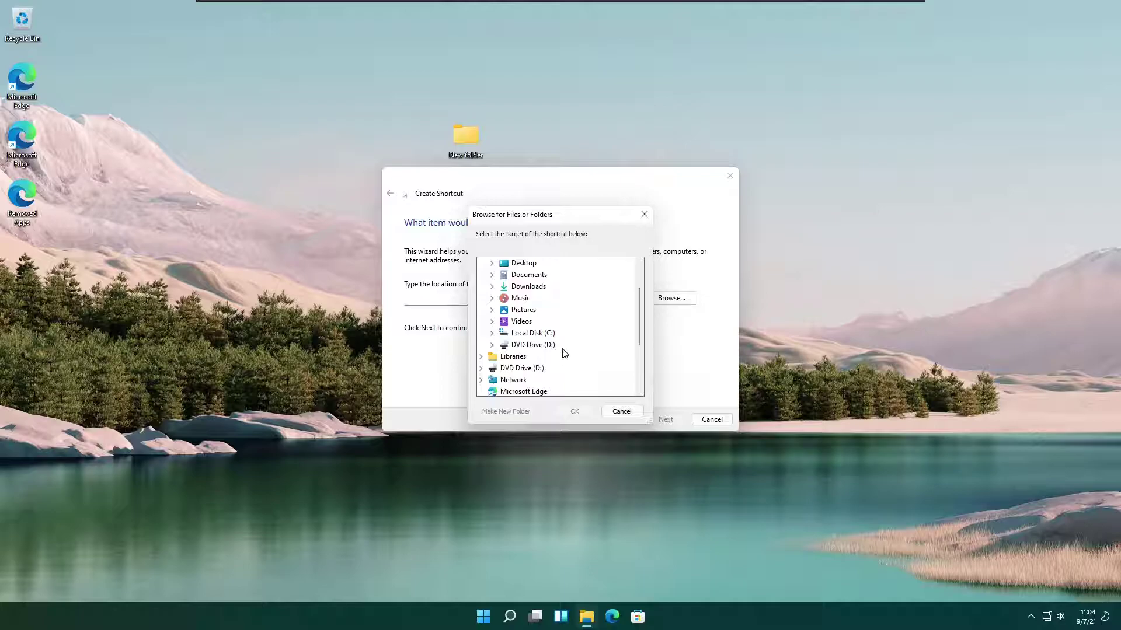
pyautogui.doubleClick(551, 290)
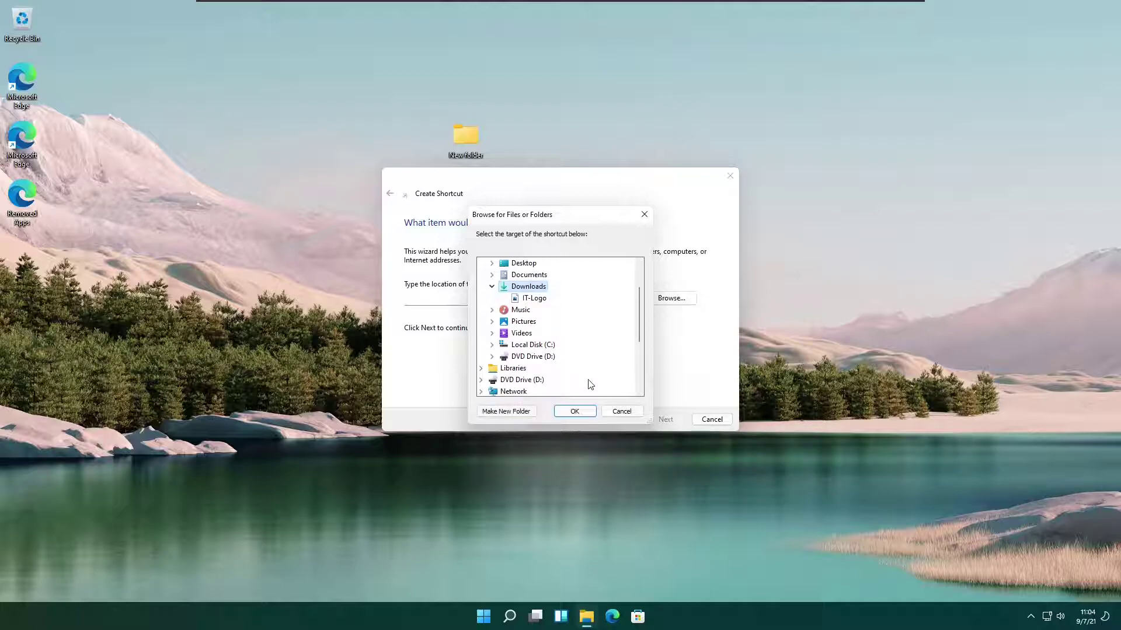
pyautogui.click(574, 411)
pyautogui.click(683, 422)
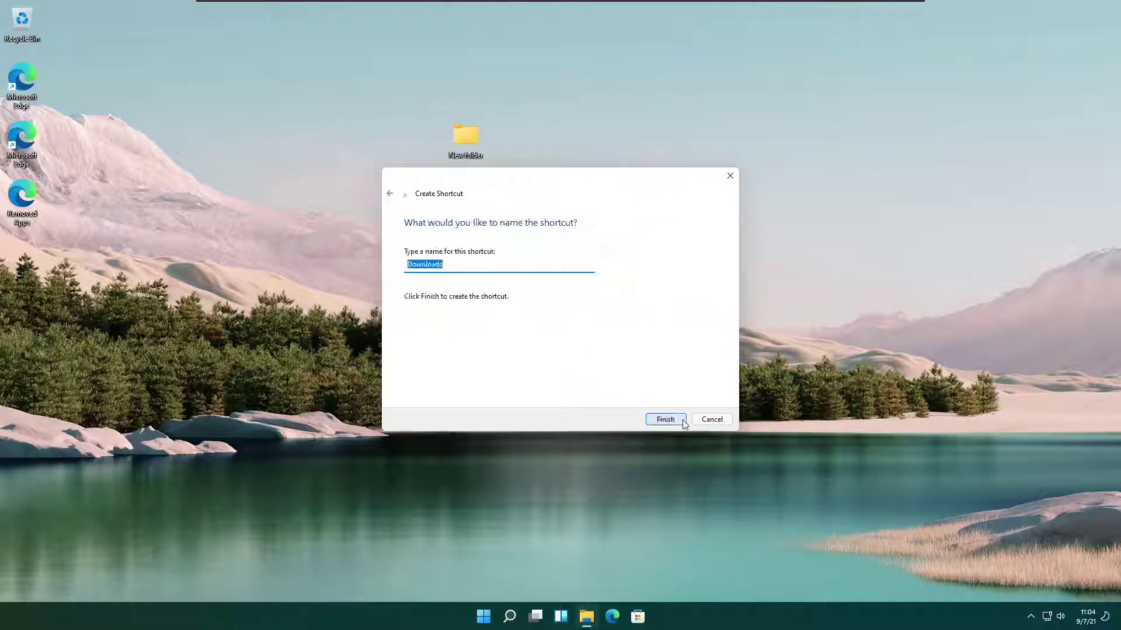
pyautogui.click(683, 421)
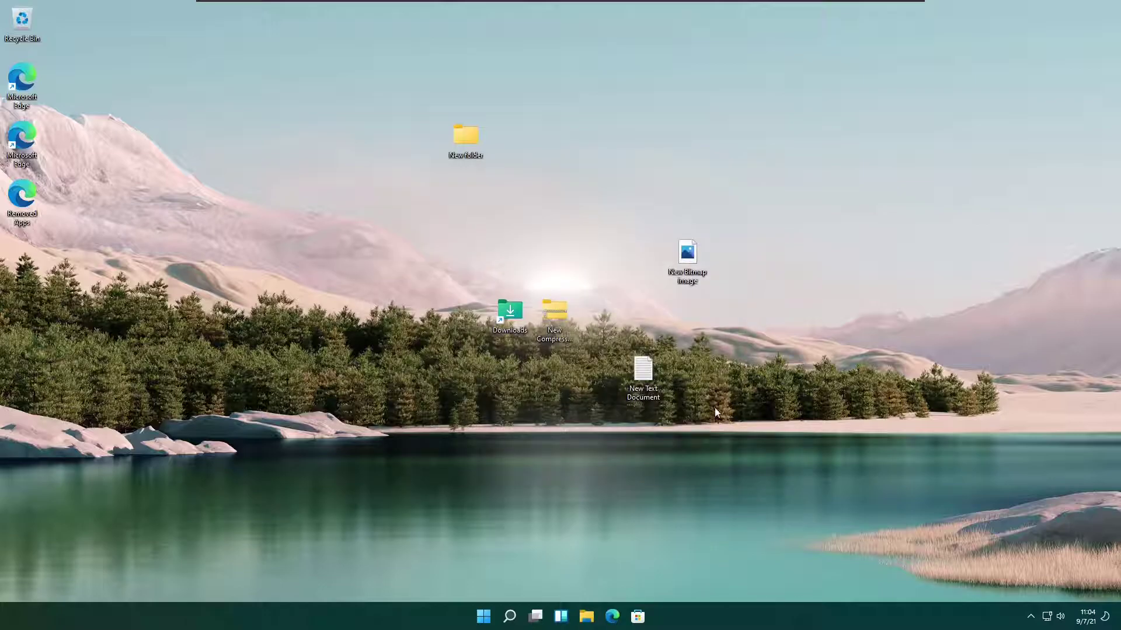
# Drag the Downloads shortcut, zipped folder, bitmap image and text document into New folder's top row.
pyautogui.moveTo(503, 310); pyautogui.dragTo(549, 142)
pyautogui.moveTo(554, 312); pyautogui.dragTo(642, 144)
pyautogui.moveTo(687, 257); pyautogui.dragTo(720, 173)
pyautogui.moveTo(642, 371); pyautogui.dragTo(850, 145)
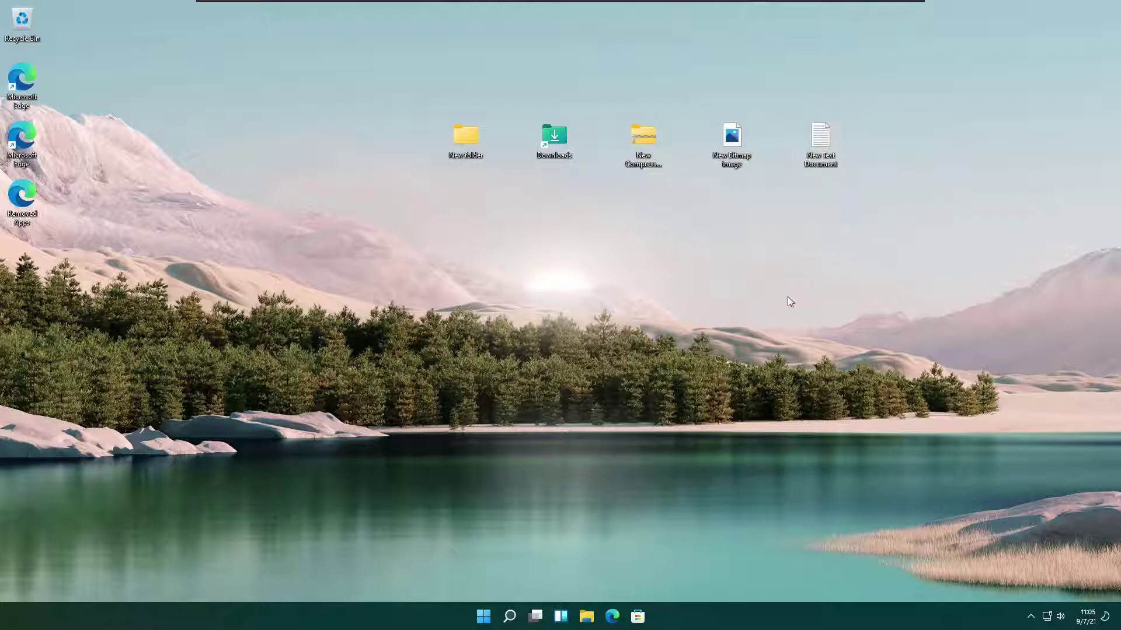
# Launch Settings from Start, maximize it, and go to System > Recovery.
pyautogui.click(486, 611)
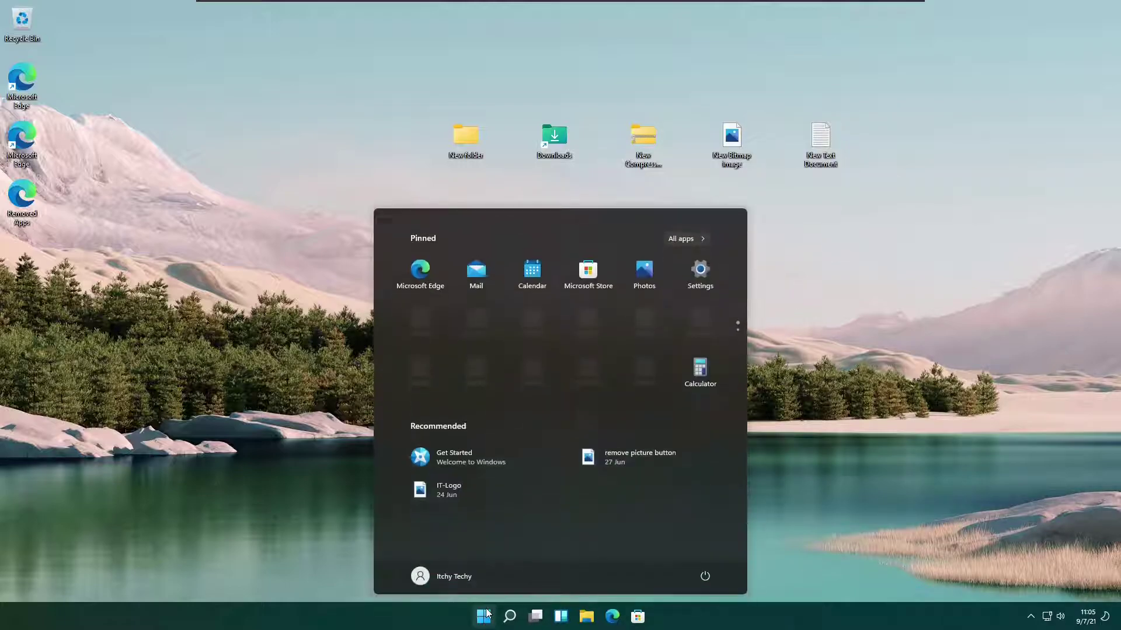
pyautogui.click(700, 273)
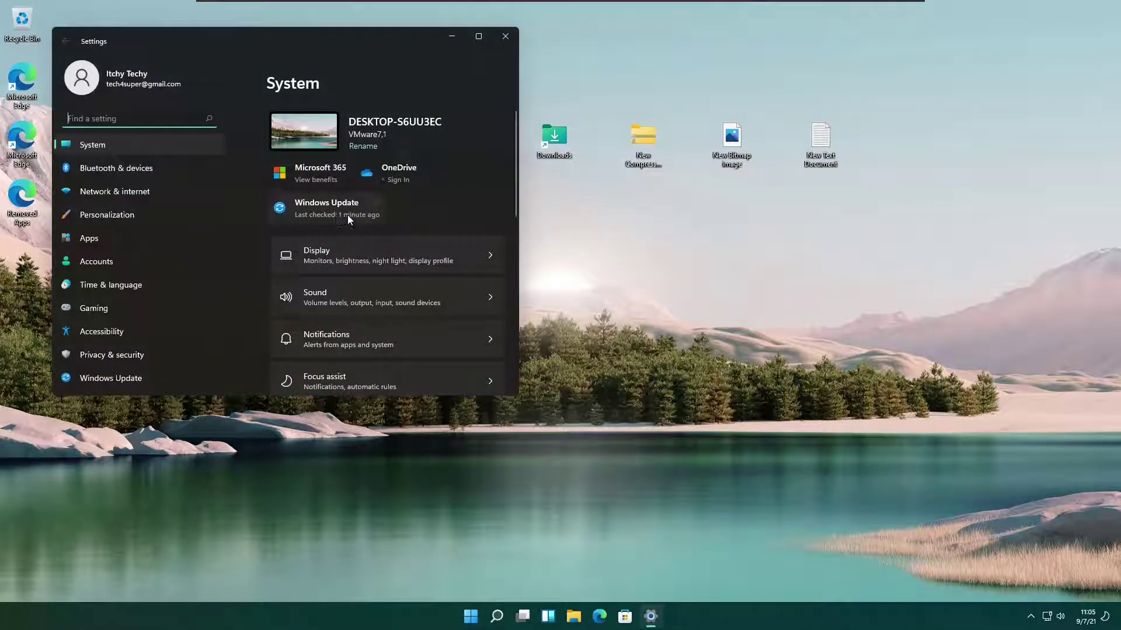
pyautogui.scroll(-5, 348, 216)
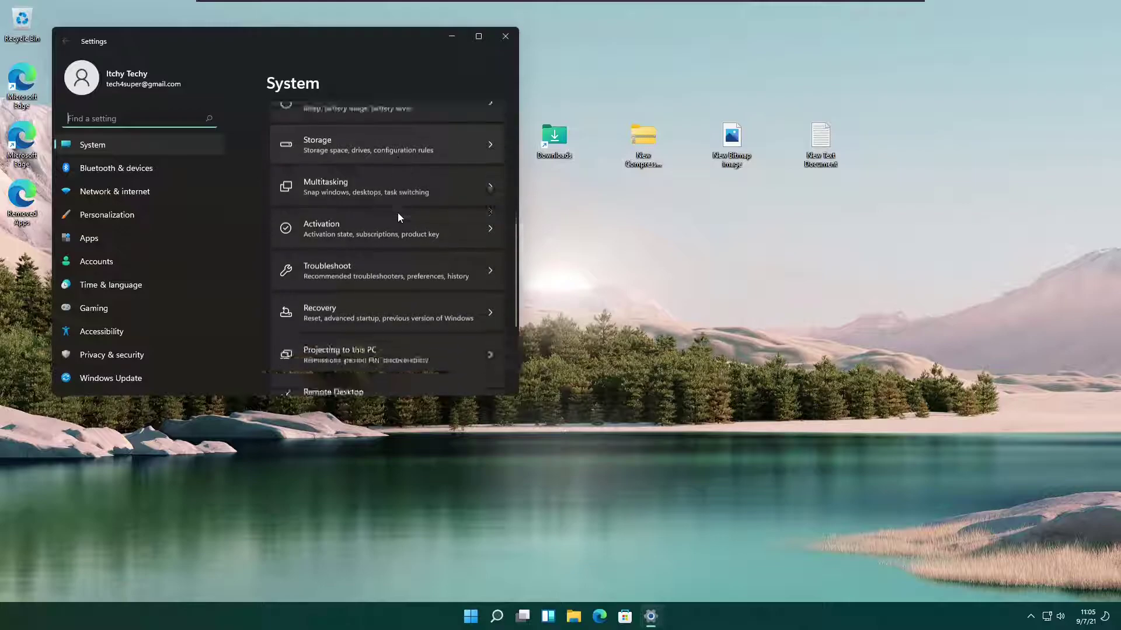
pyautogui.click(477, 35)
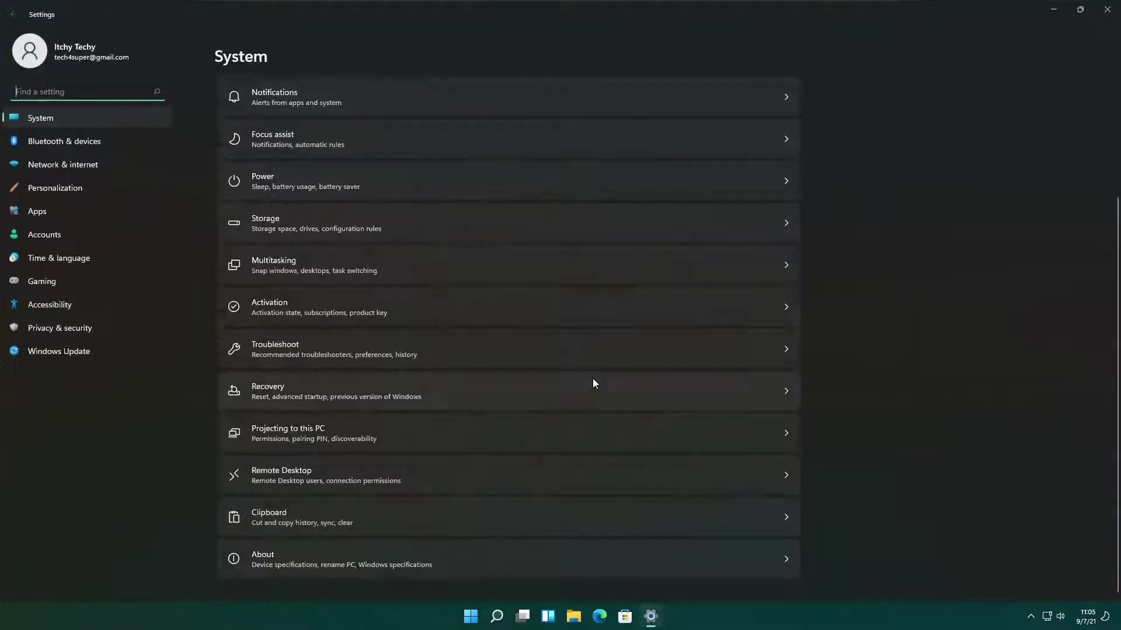
pyautogui.click(597, 391)
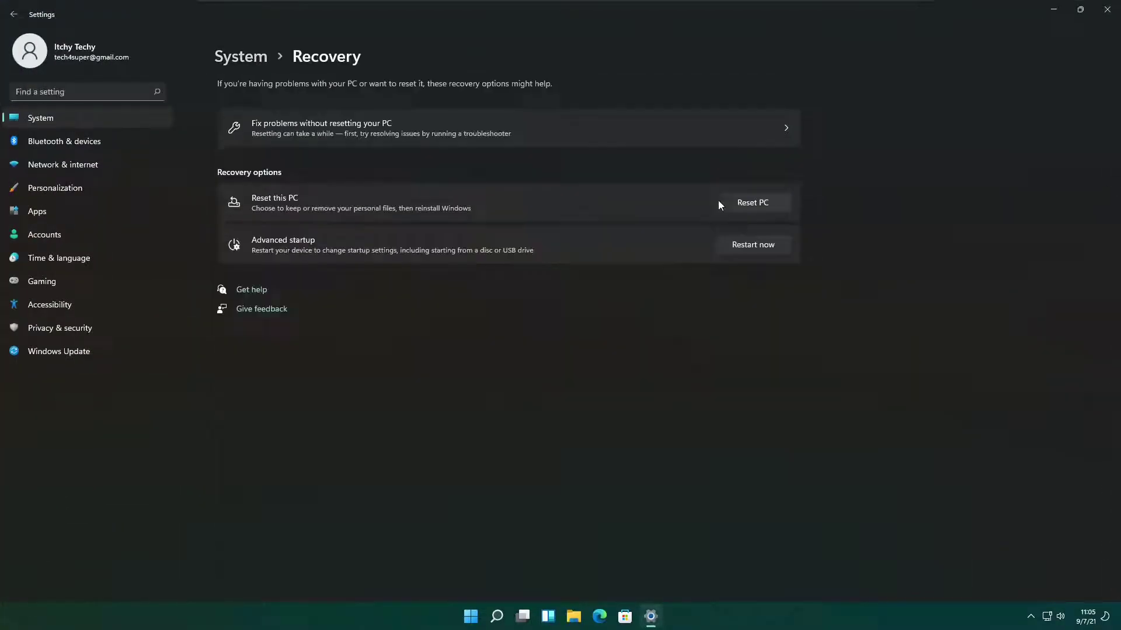